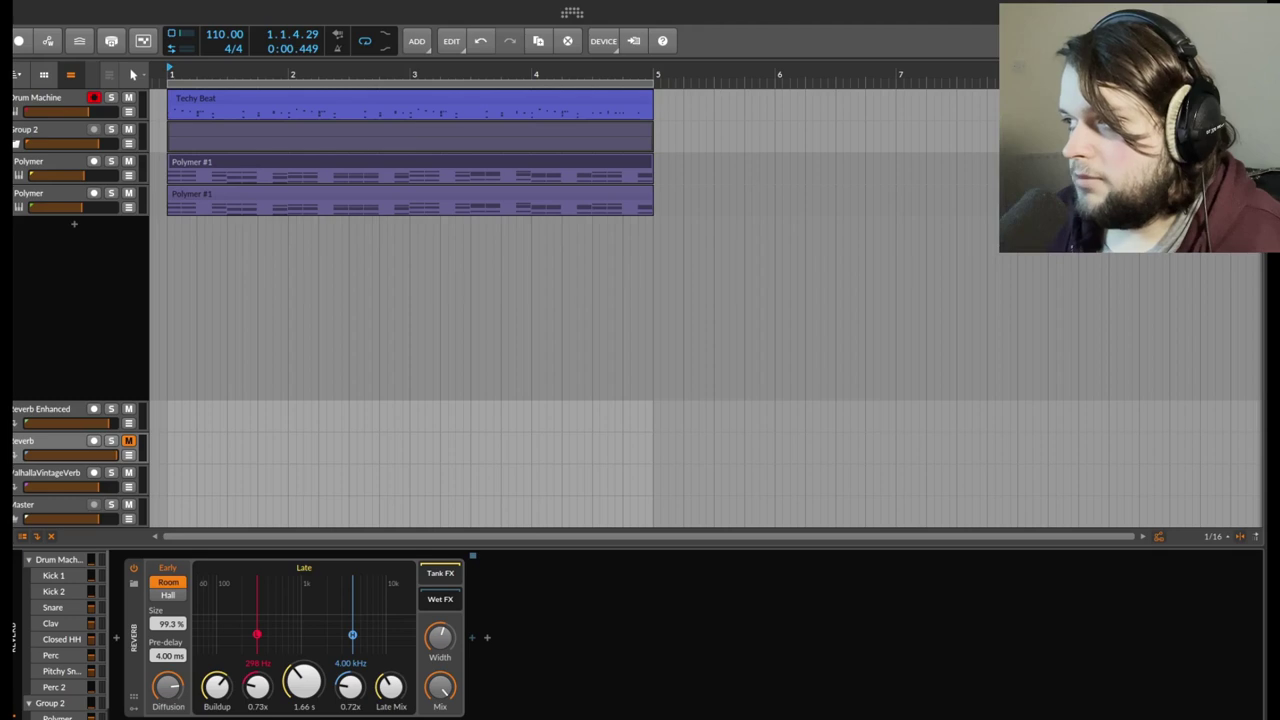
# - Play the four-bar loop and stop it to hear the current mix
pyautogui.press('space')
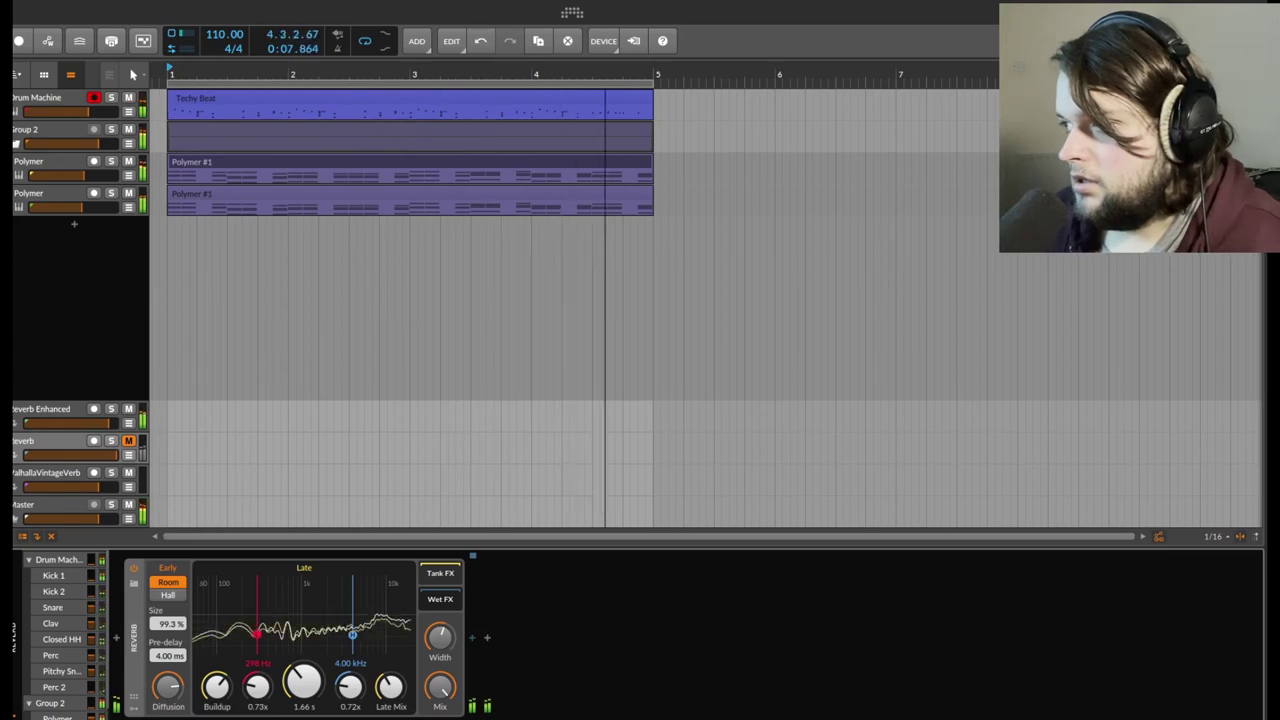
pyautogui.press('space')
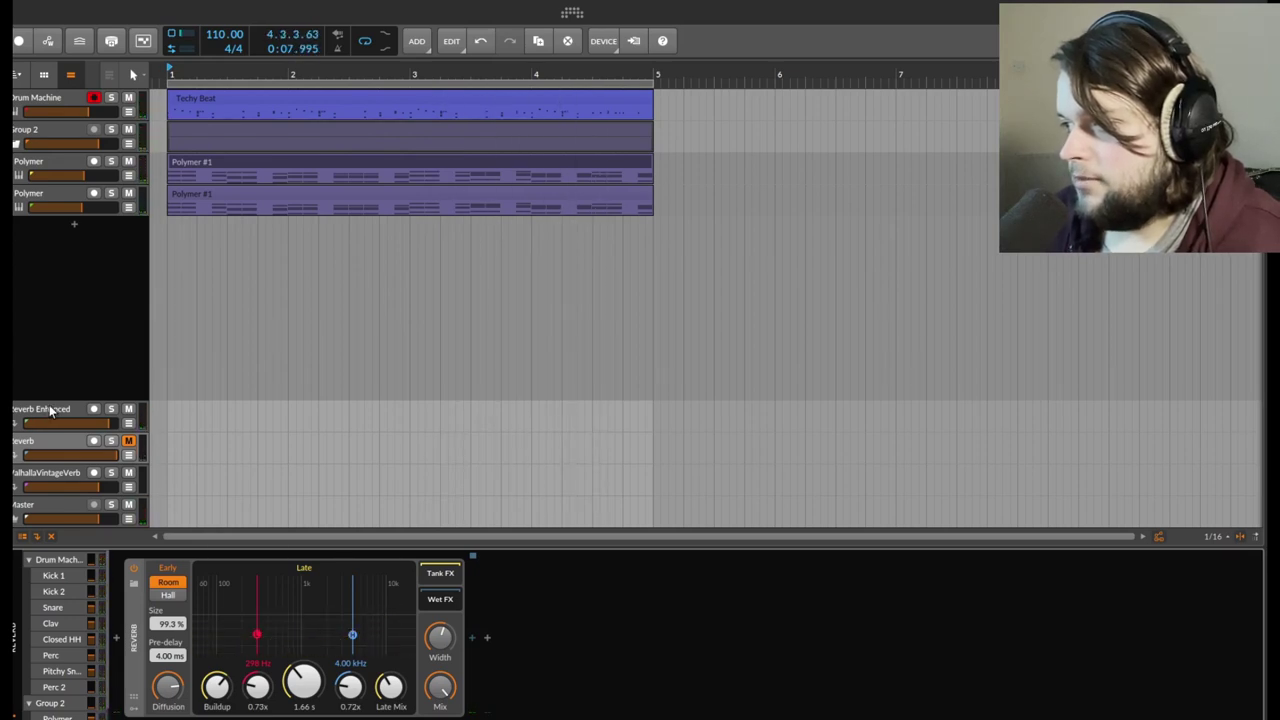
# - Audition the Reverb Enhanced track in solo, adjust its reverb decay time to about 1.55 s, and take it out of solo
pyautogui.click(50, 410)
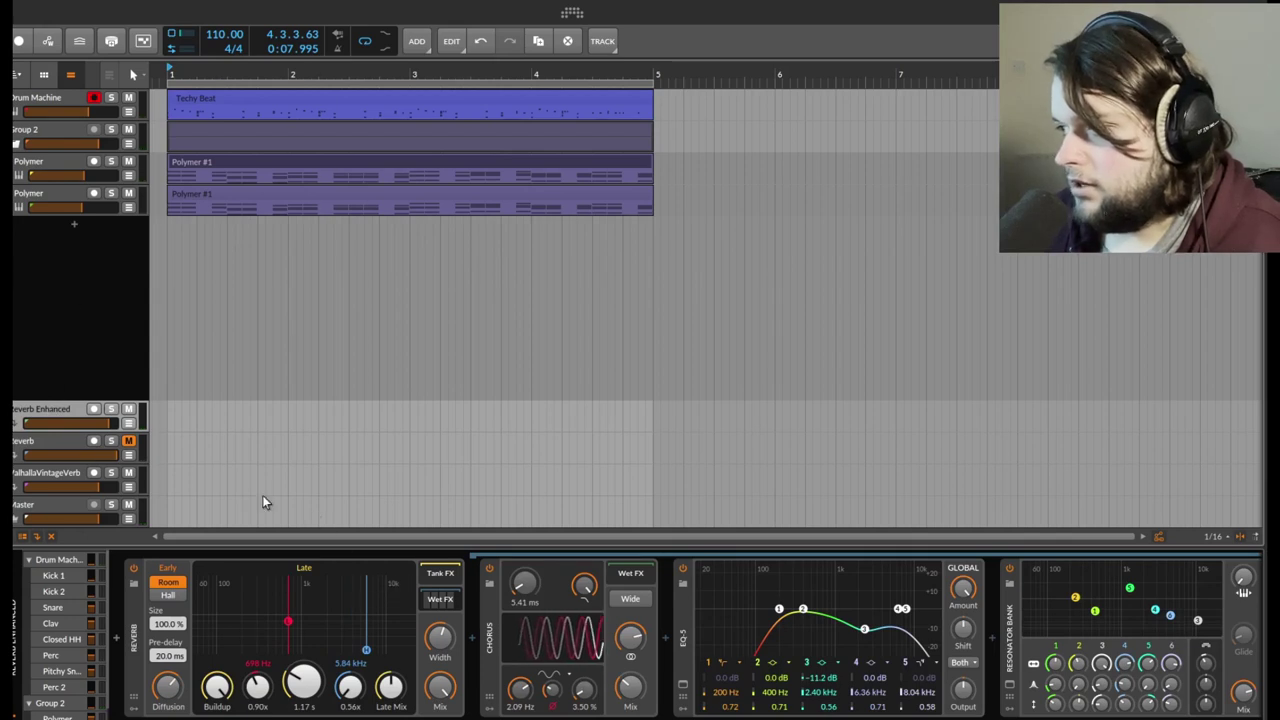
pyautogui.click(110, 409)
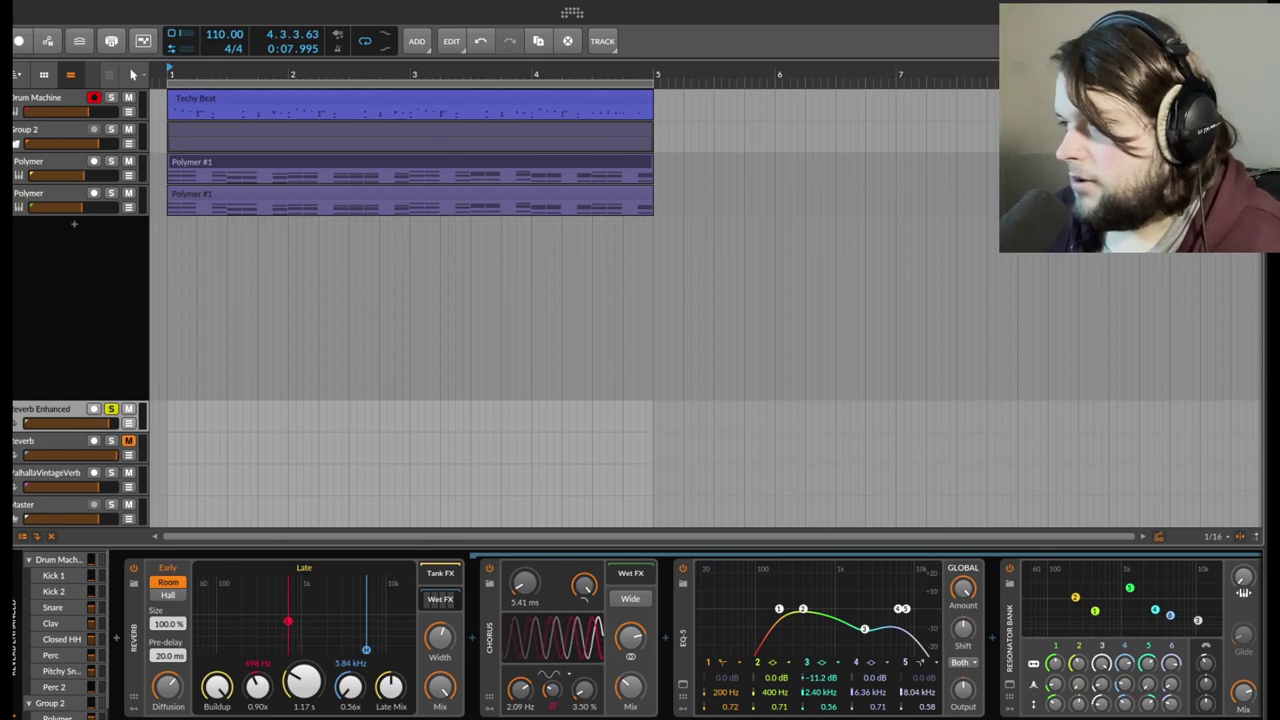
pyautogui.press('space')
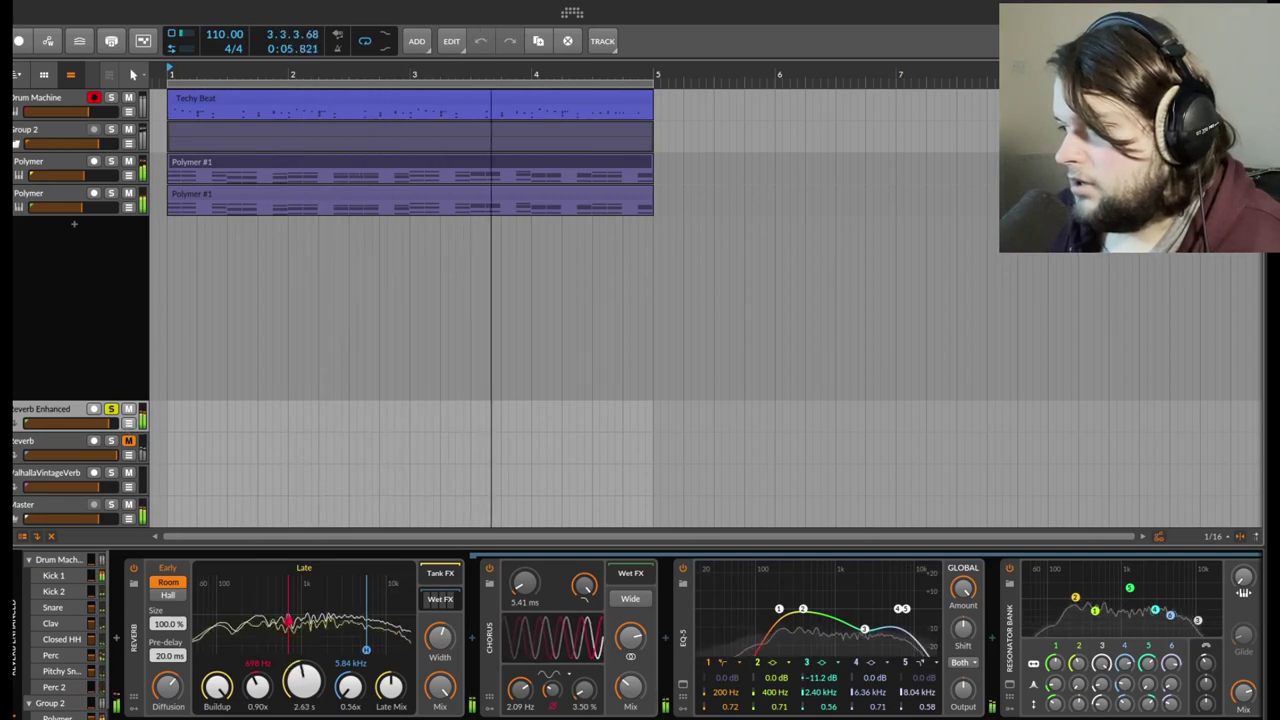
pyautogui.moveTo(304, 682); pyautogui.dragTo(304, 660)
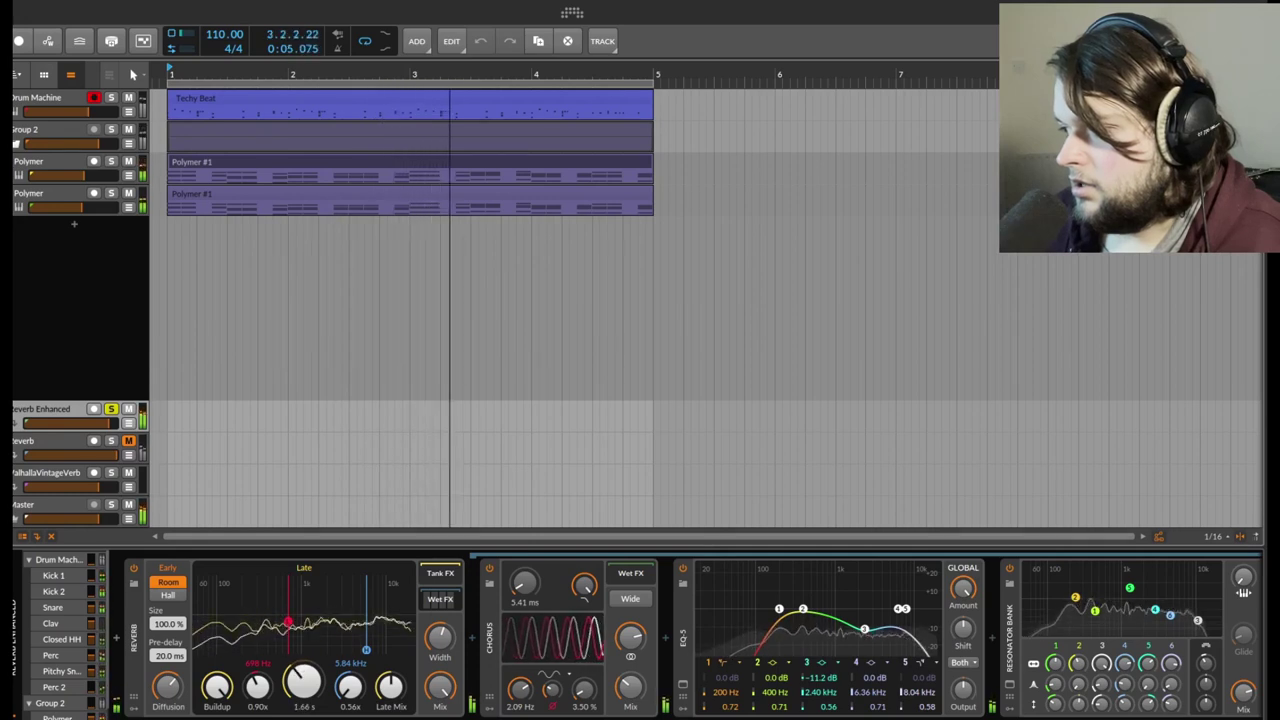
pyautogui.click(111, 409)
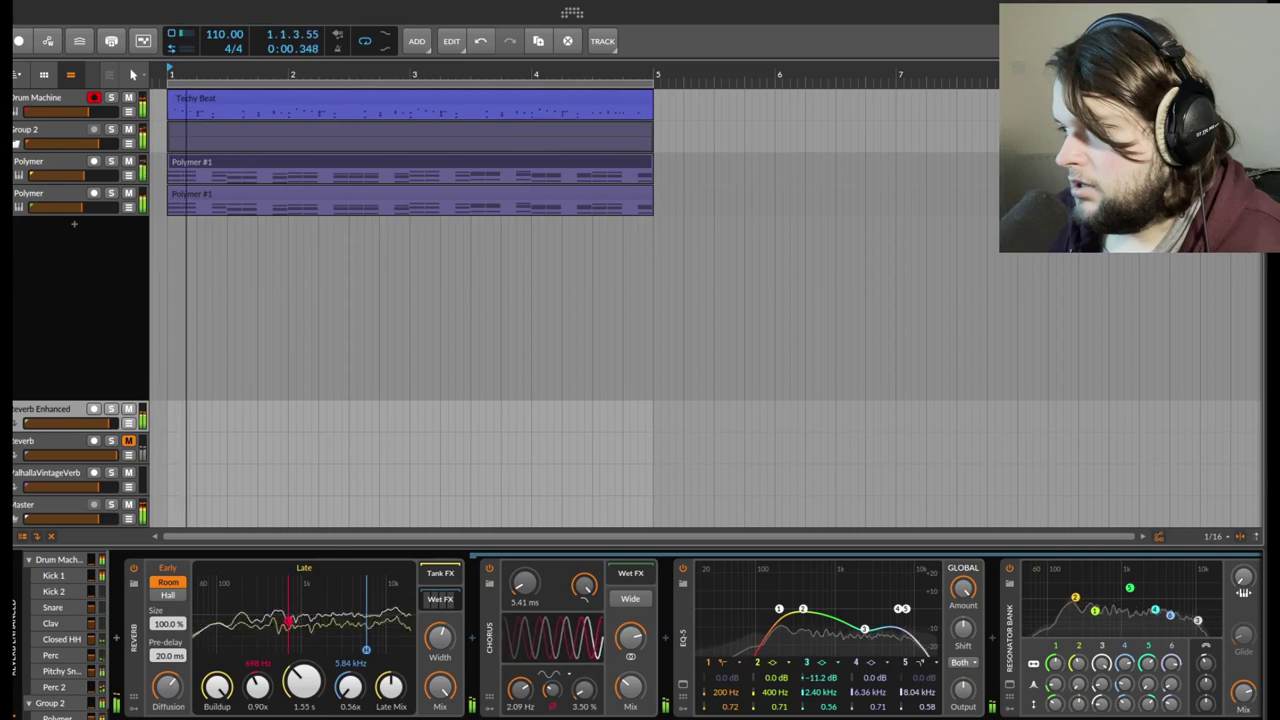
# - Unmute and solo the plain Reverb track, show its device chain, and play the loop through it
pyautogui.click(128, 440)
pyautogui.click(111, 440)
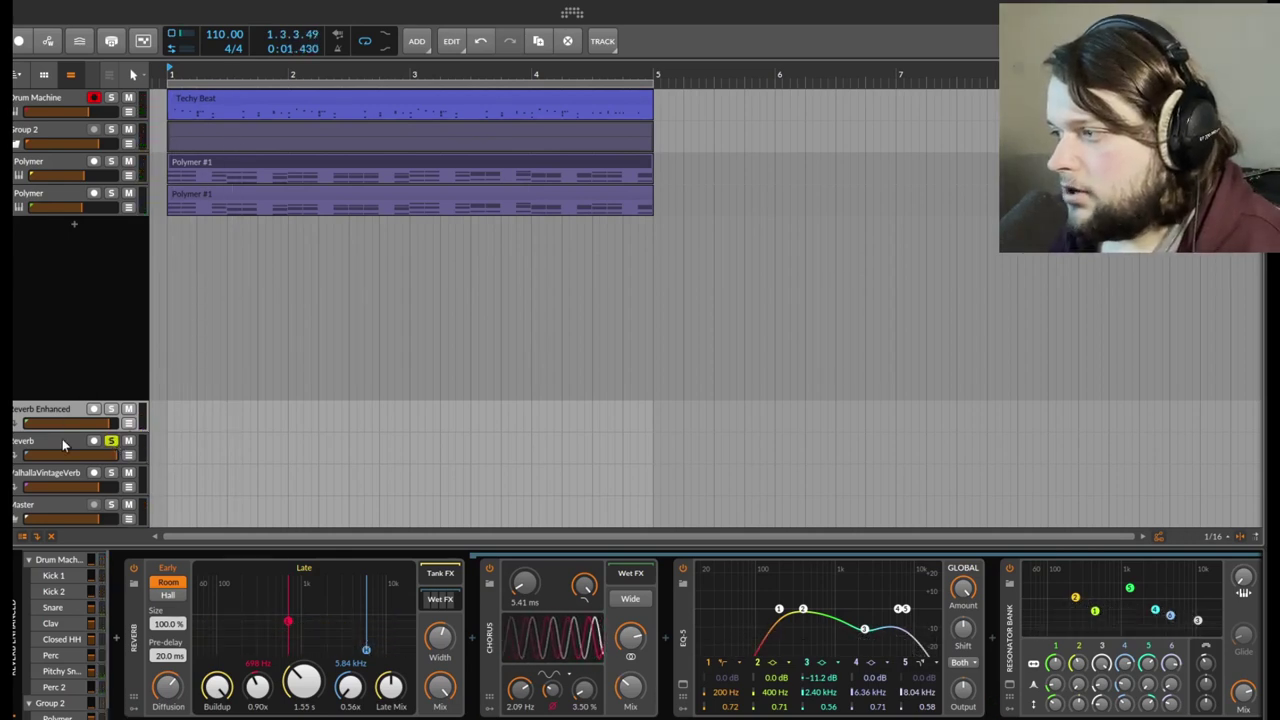
pyautogui.click(62, 443)
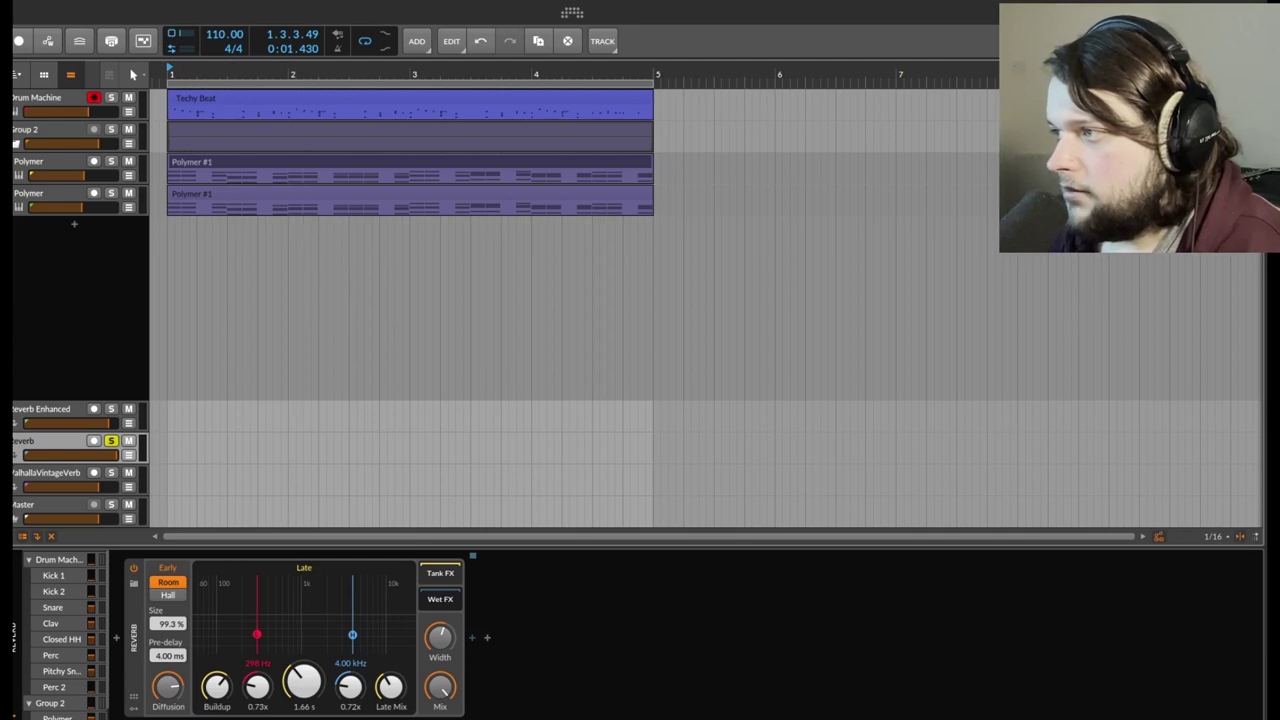
pyautogui.press('space')
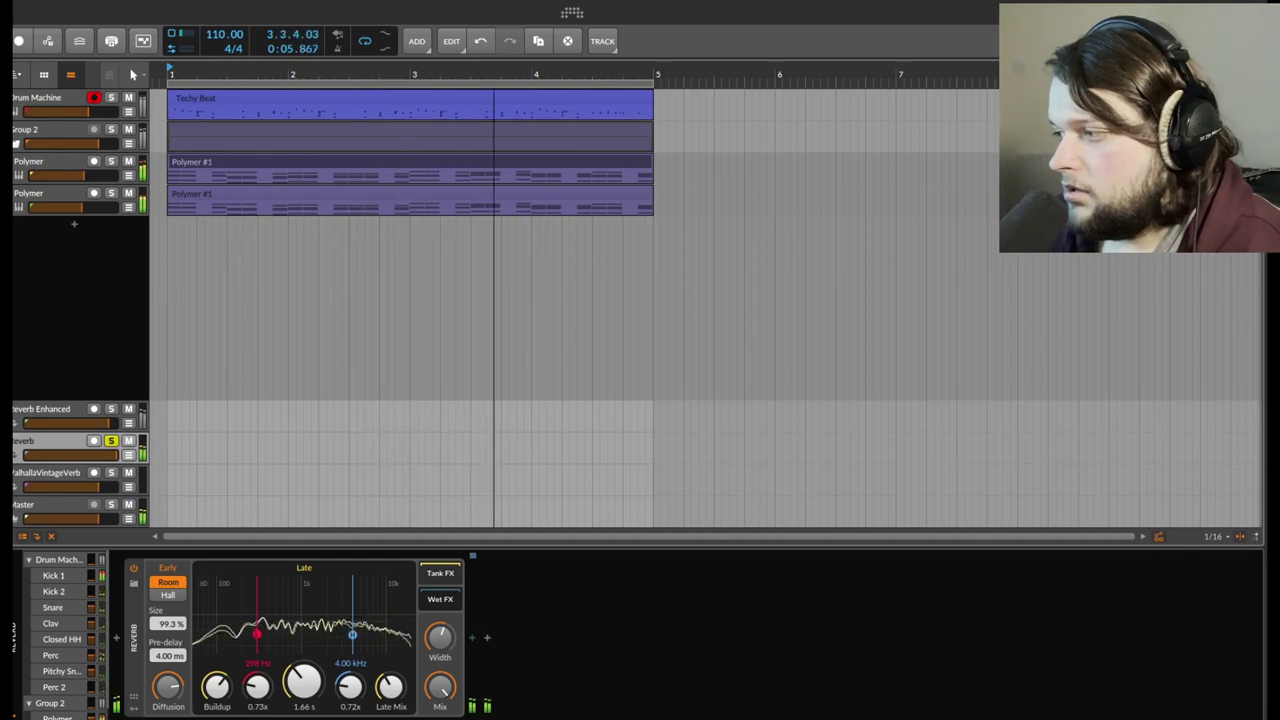
pyautogui.press('space')
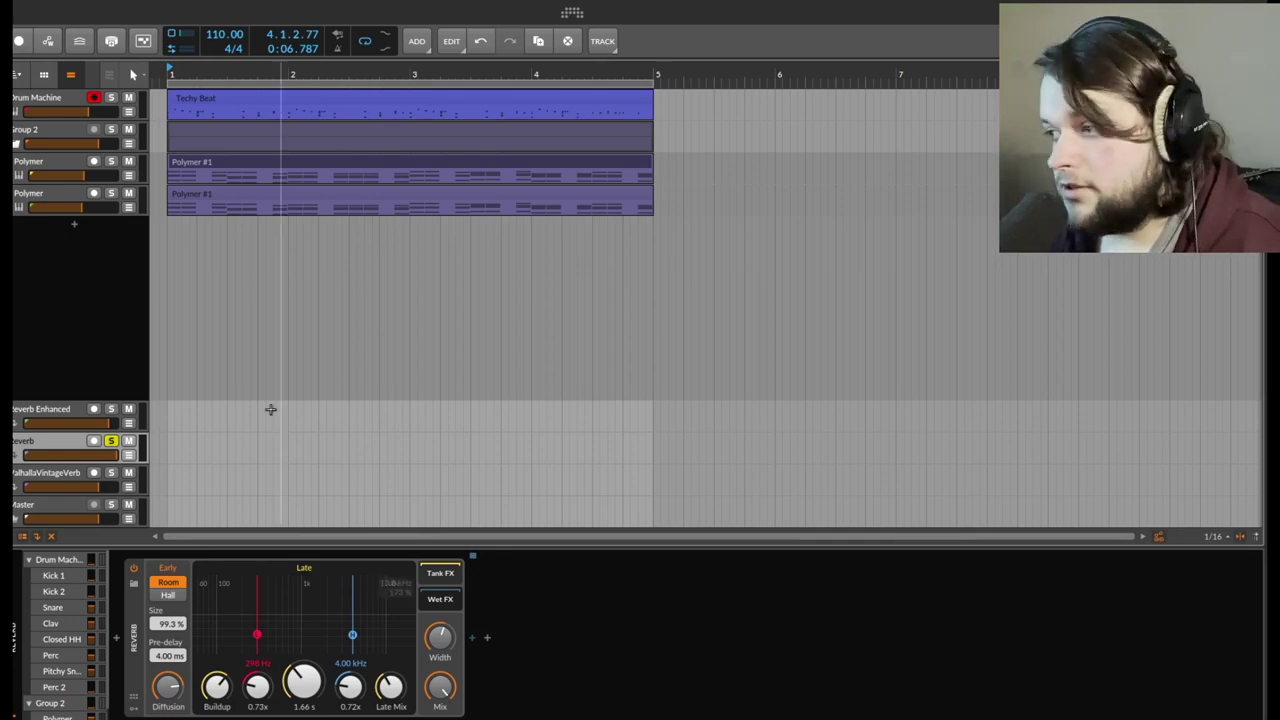
# - Open the ValhallaVintageVerb plug-in window and examine its parameters, including the HighShelf damping
pyautogui.click(57, 478)
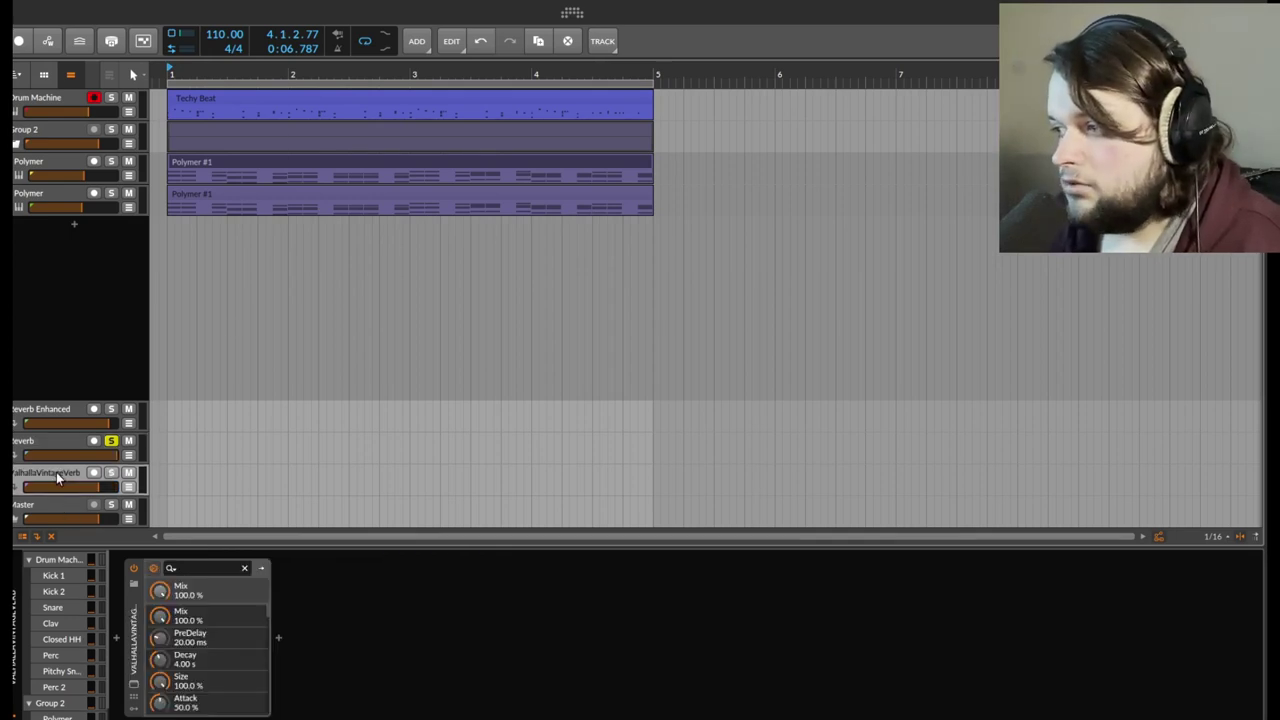
pyautogui.click(135, 684)
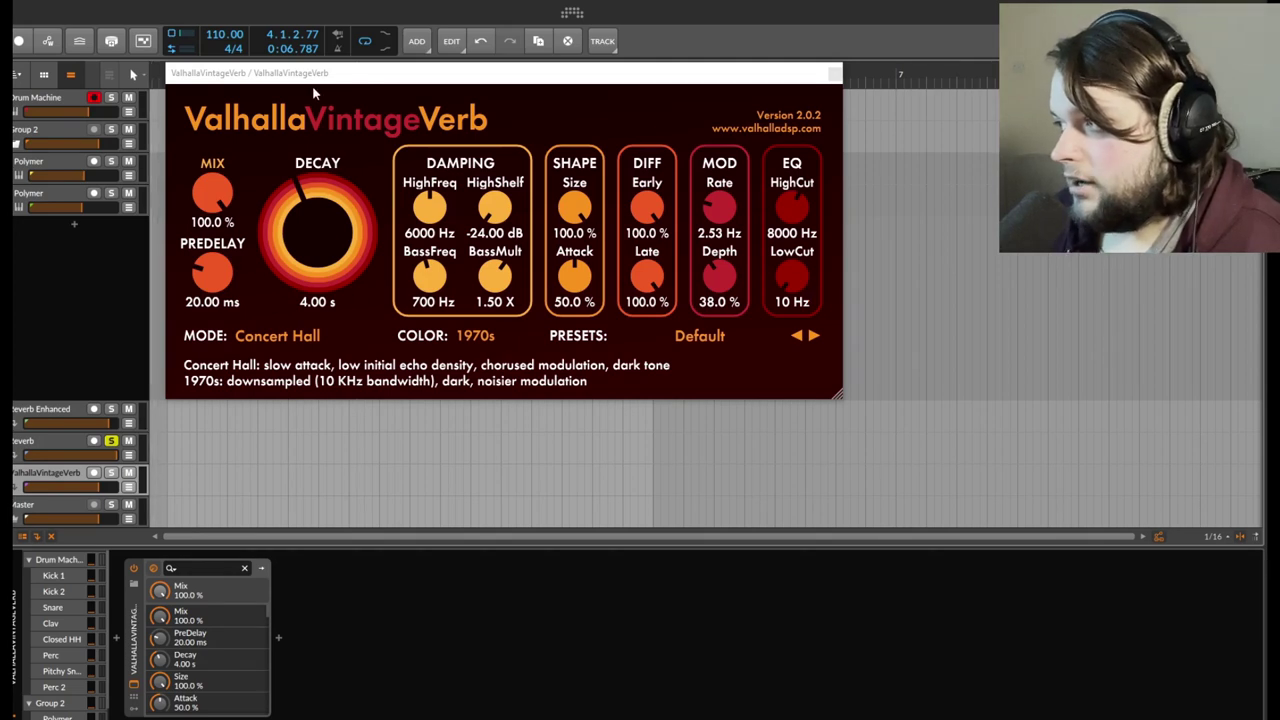
pyautogui.moveTo(313, 83)
pyautogui.mouseDown()
pyautogui.moveTo(503, 21)
pyautogui.moveTo(297, 73)
pyautogui.mouseUp()
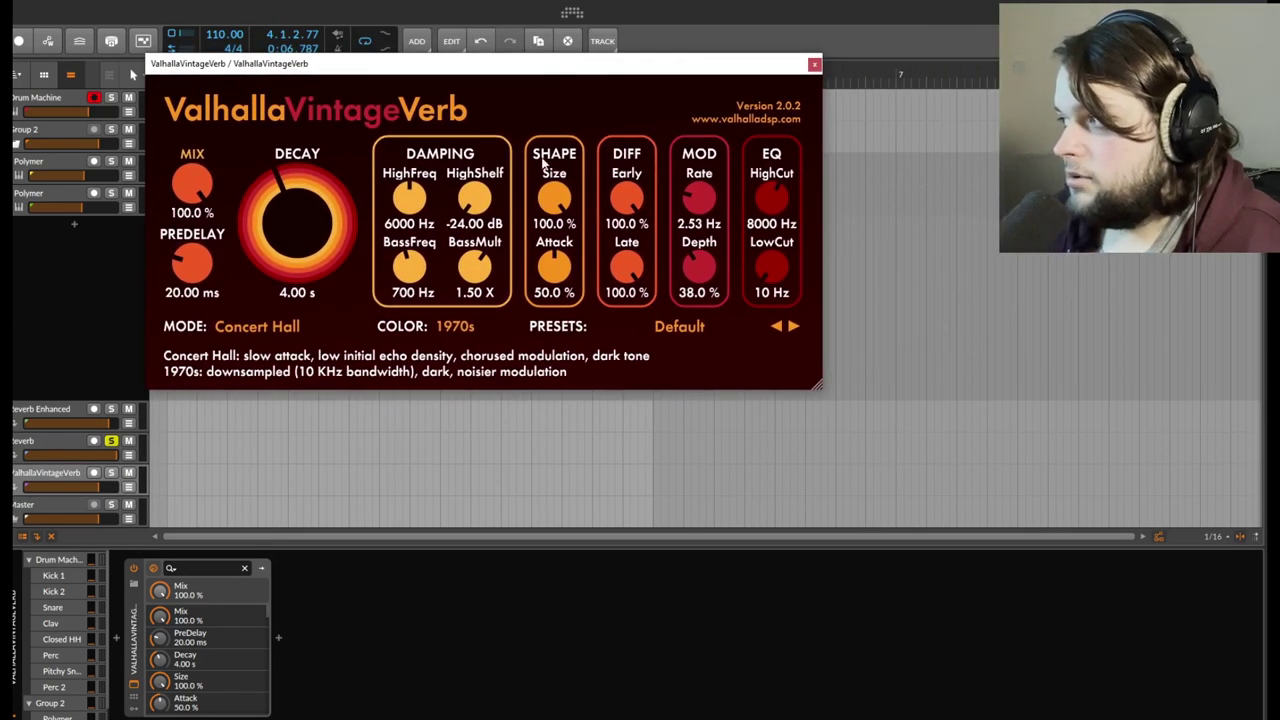
pyautogui.click(492, 197)
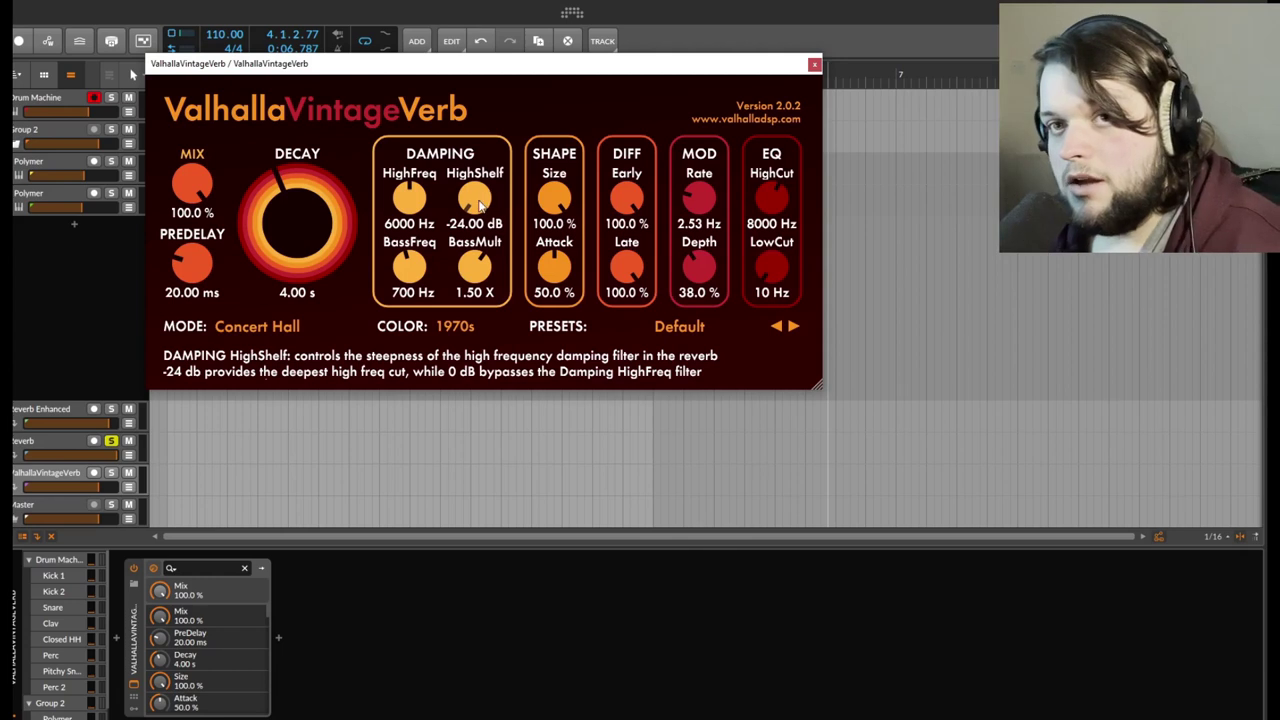
pyautogui.click(618, 370)
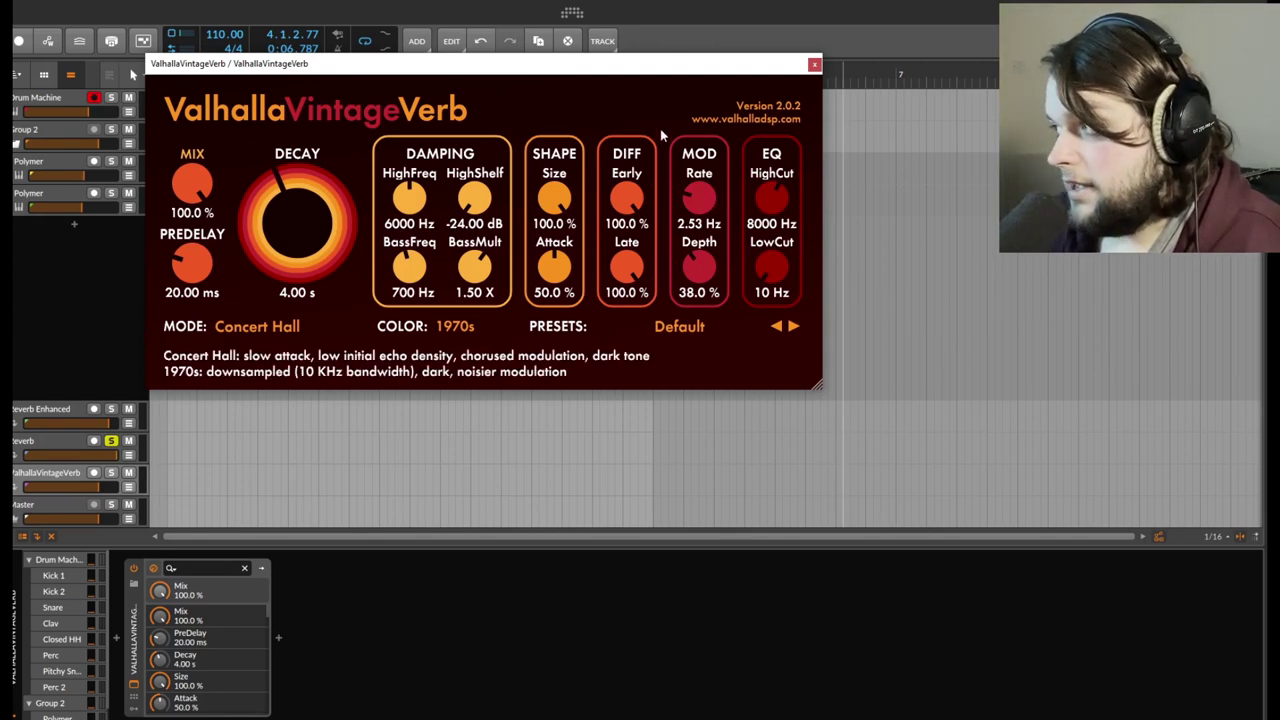
# - Return to the Reverb track, mute Reverb Enhanced, and play the loop with Reverb soloed
pyautogui.click(31, 452)
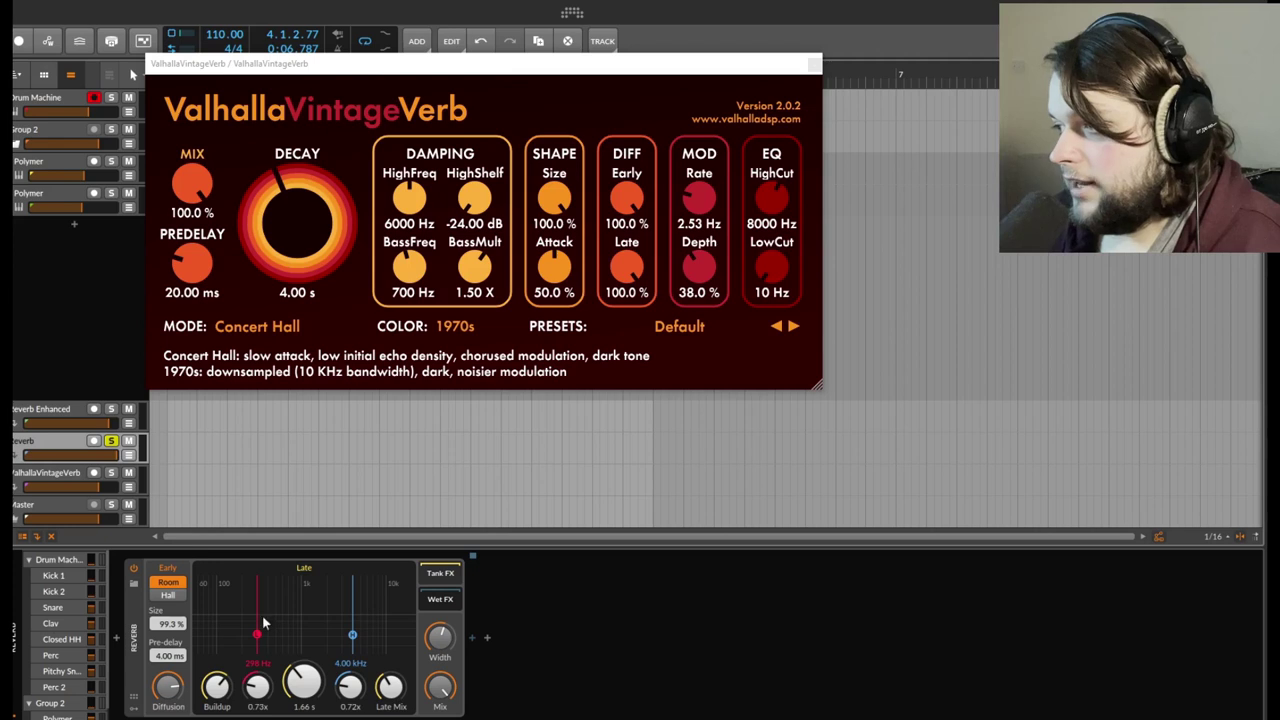
pyautogui.press('space')
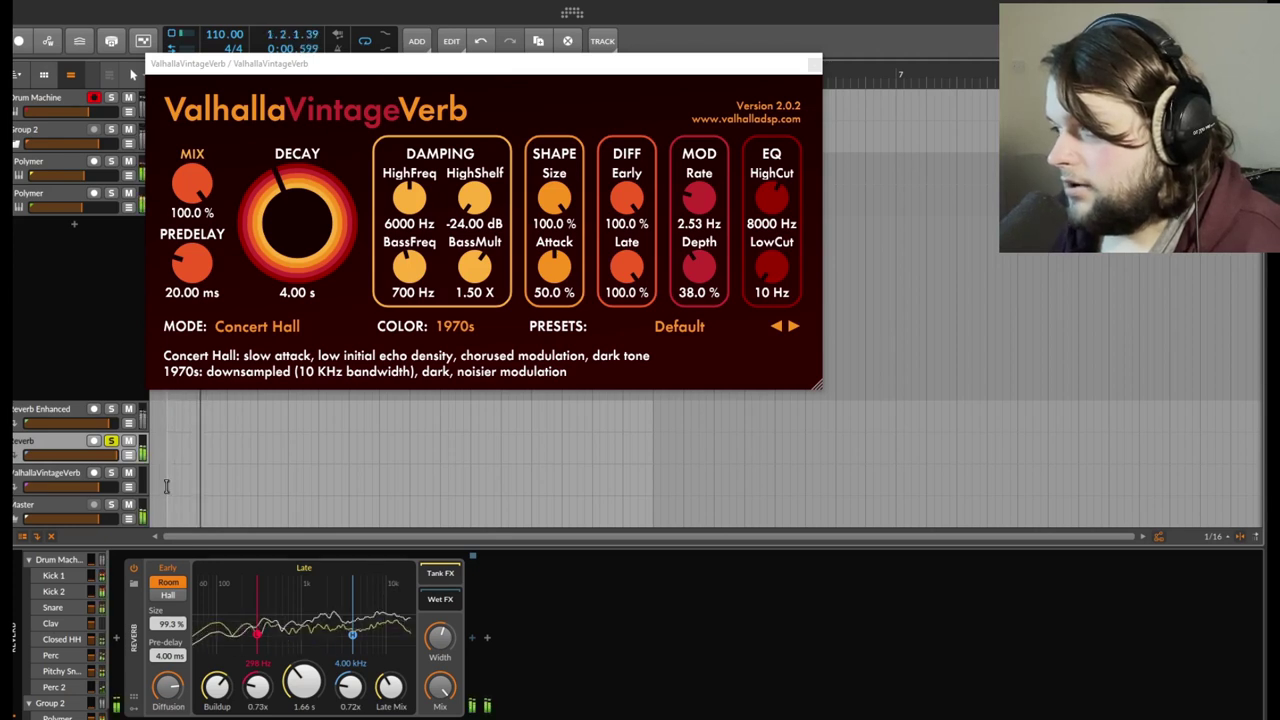
pyautogui.click(129, 408)
pyautogui.click(111, 441)
pyautogui.click(111, 441)
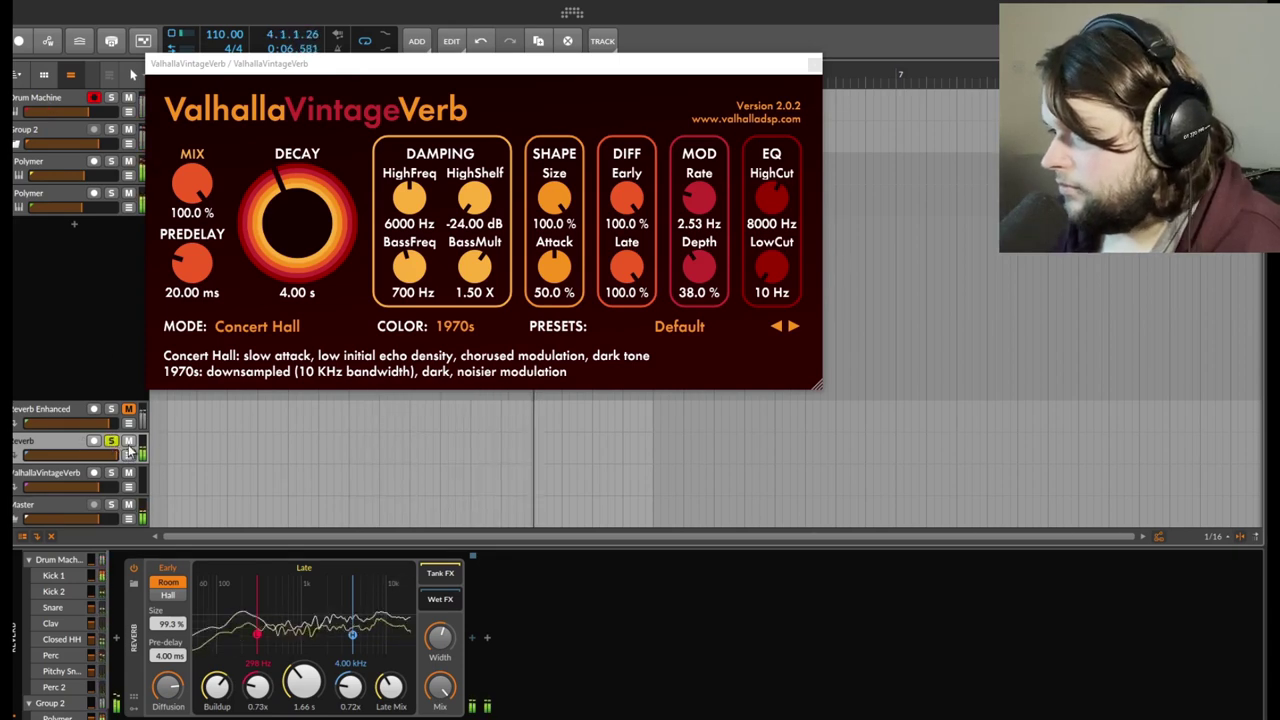
pyautogui.moveTo(114, 454); pyautogui.dragTo(116, 454)
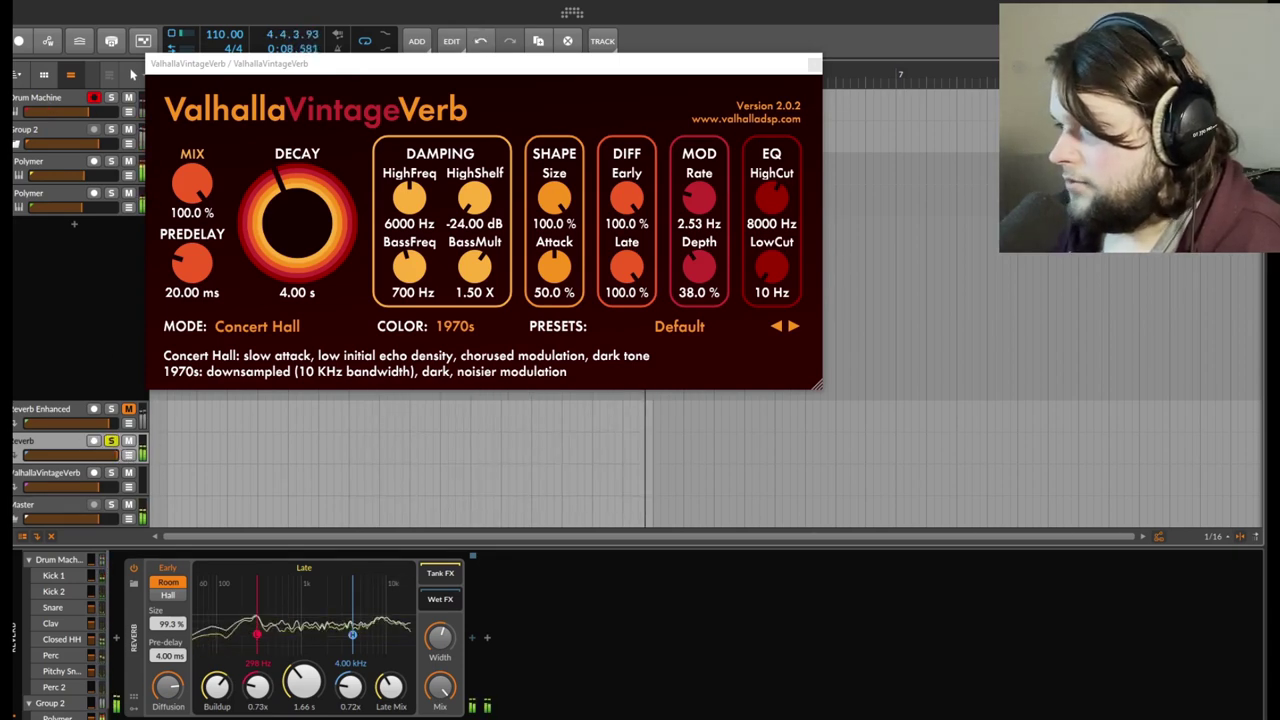
pyautogui.press('space')
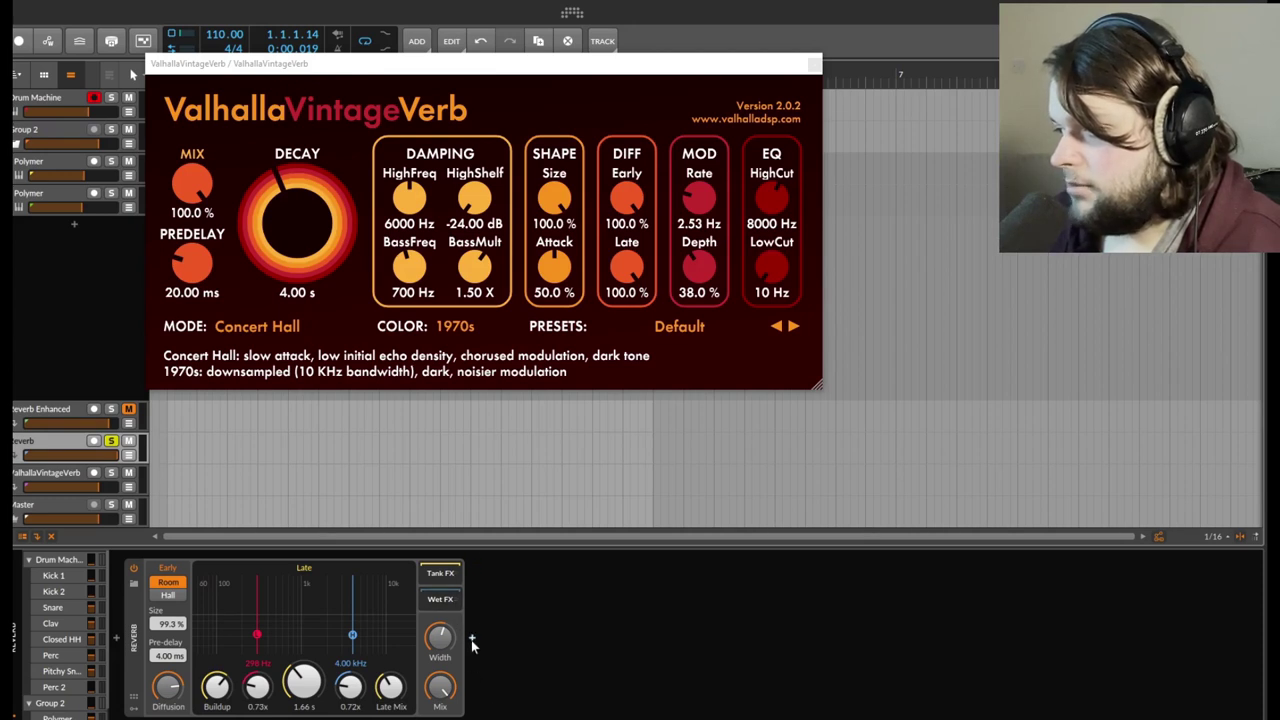
# - Search the devices for "Eq" and insert an EQ-5 directly after the Reverb device
pyautogui.click(471, 639)
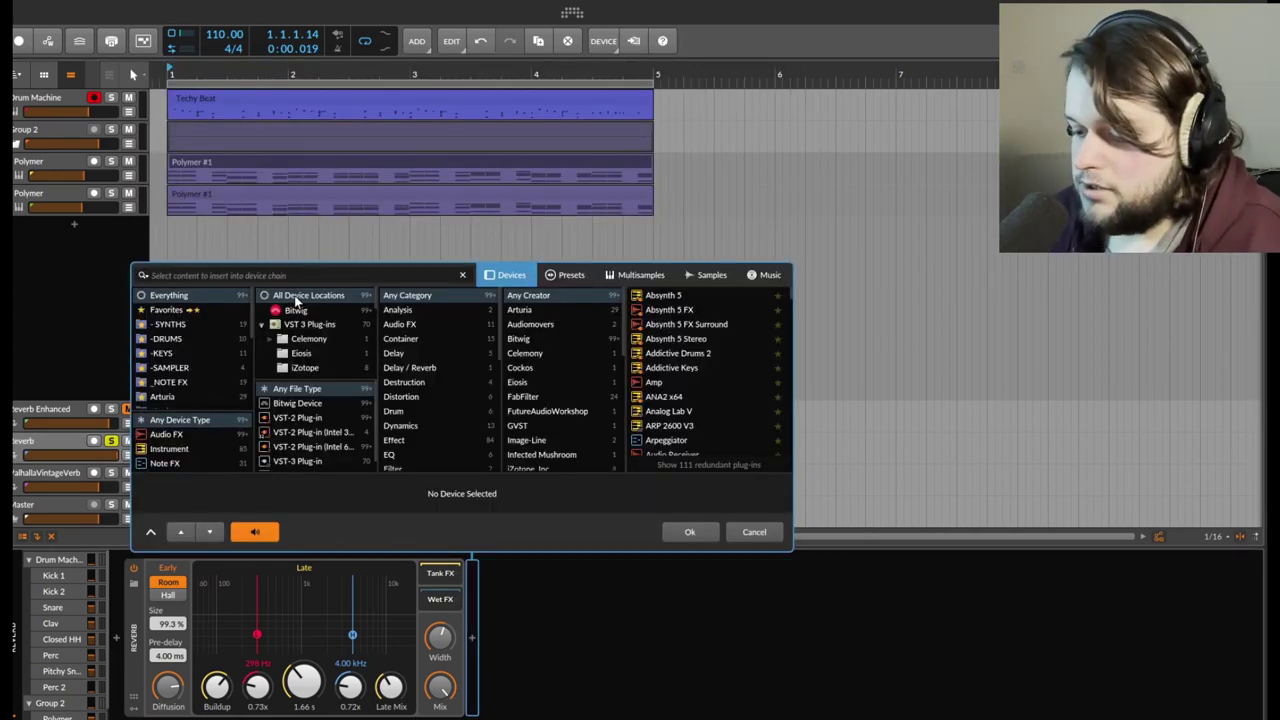
pyautogui.write('Eq')
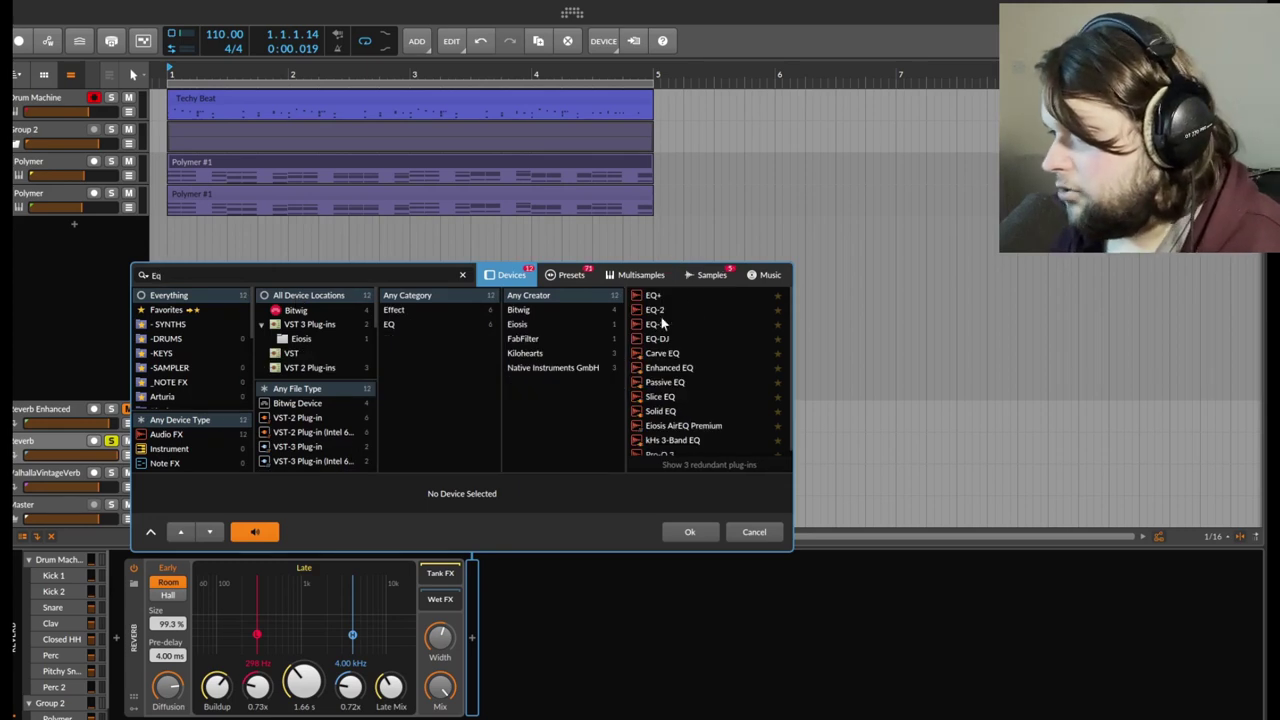
pyautogui.doubleClick(661, 322)
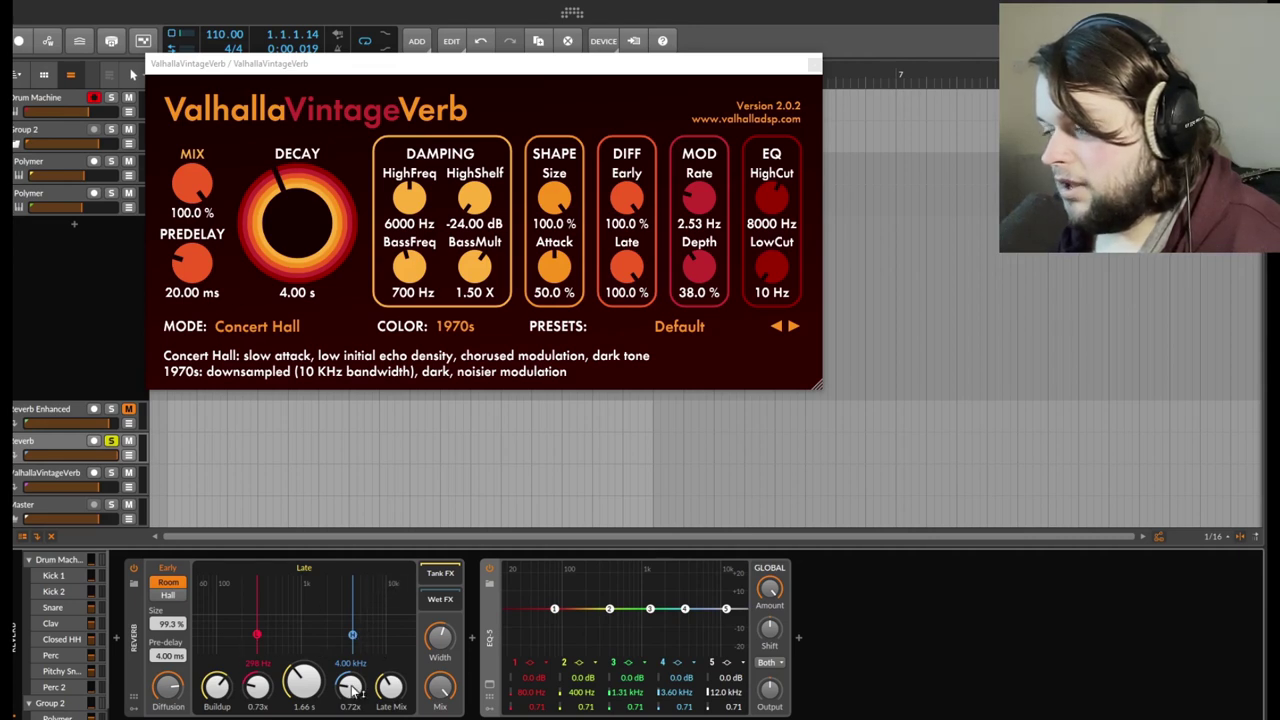
# - Set the Reverb's high-frequency damping crossover to about 4.32 kHz with a decay factor of 0.67x
pyautogui.moveTo(350, 686); pyautogui.dragTo(322, 708)
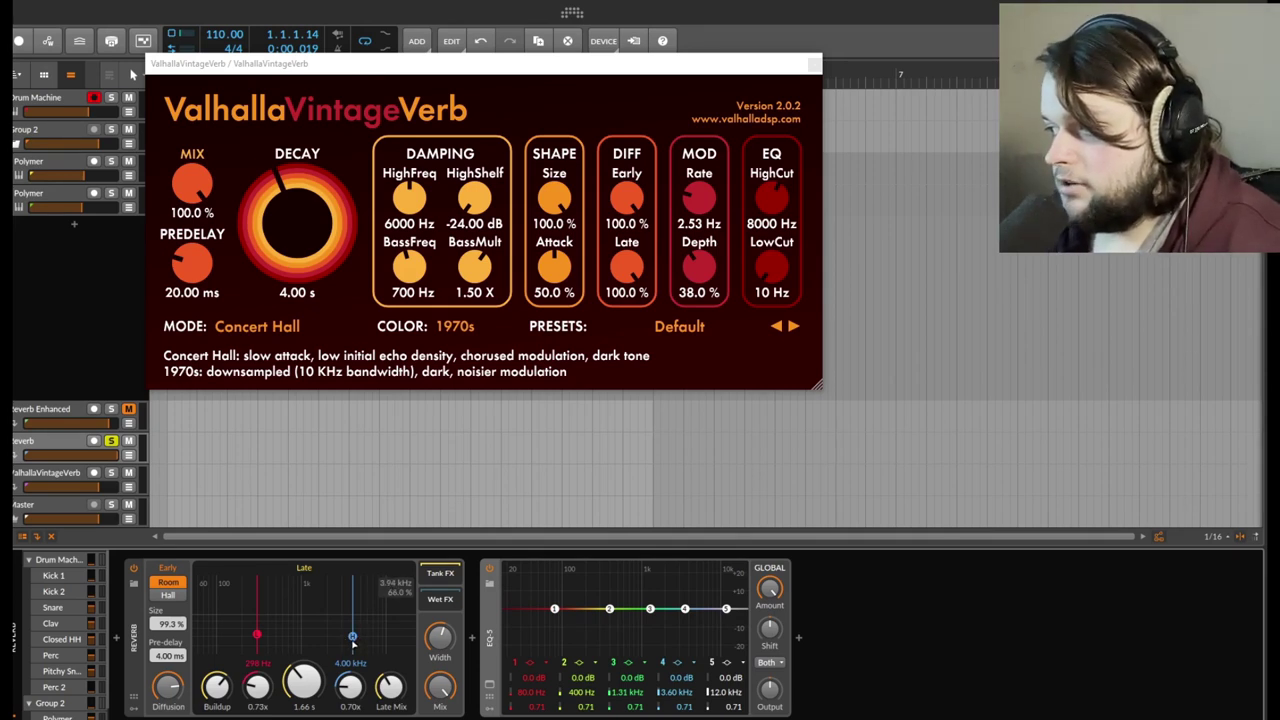
pyautogui.moveTo(352, 641)
pyautogui.mouseDown()
pyautogui.moveTo(354, 659)
pyautogui.moveTo(350, 578)
pyautogui.moveTo(355, 640)
pyautogui.mouseUp()
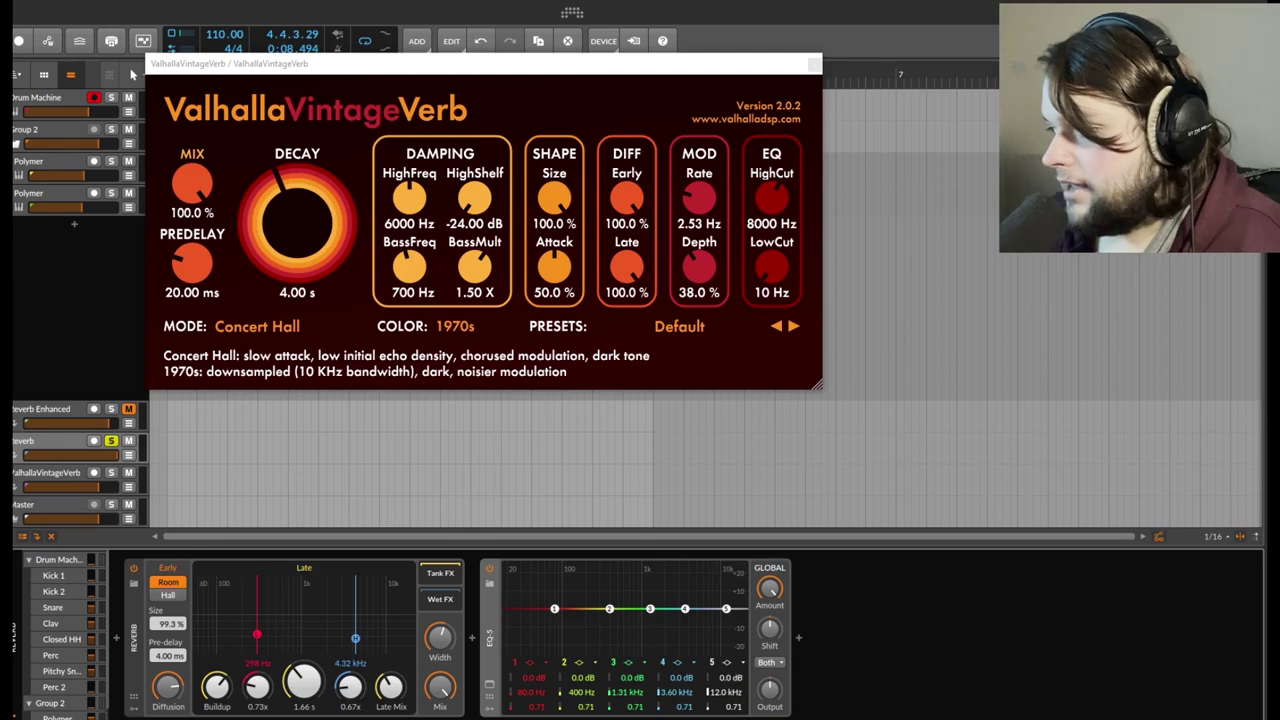
# - Change EQ-5 band 5 to a 4-pole low-pass filter and set its frequency to about 8.03 kHz
pyautogui.click(729, 666)
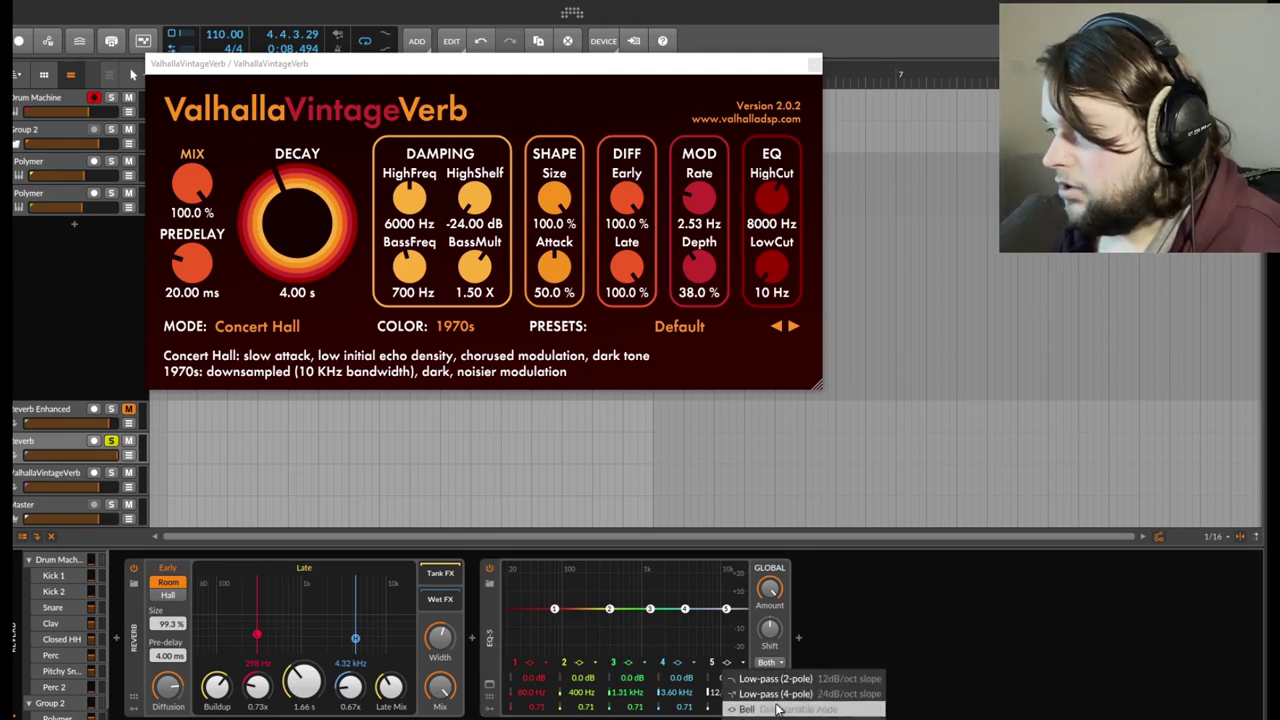
pyautogui.click(790, 694)
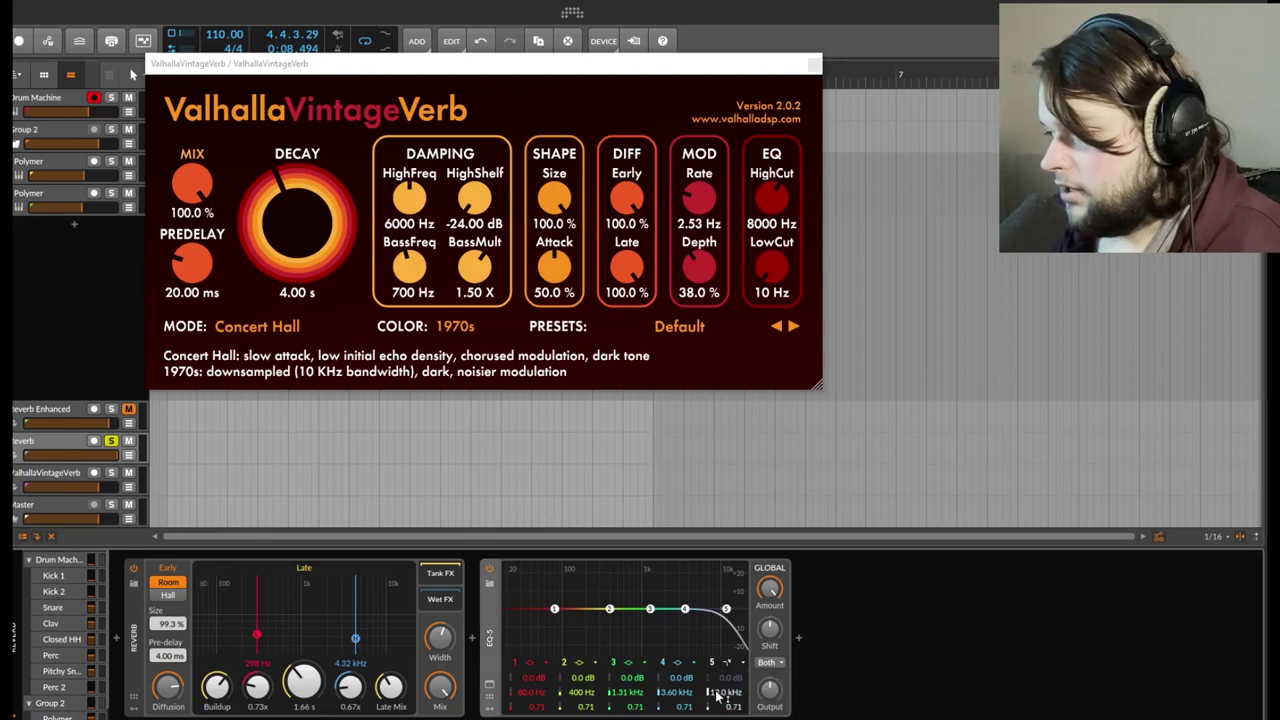
pyautogui.moveTo(717, 697); pyautogui.dragTo(717, 708)
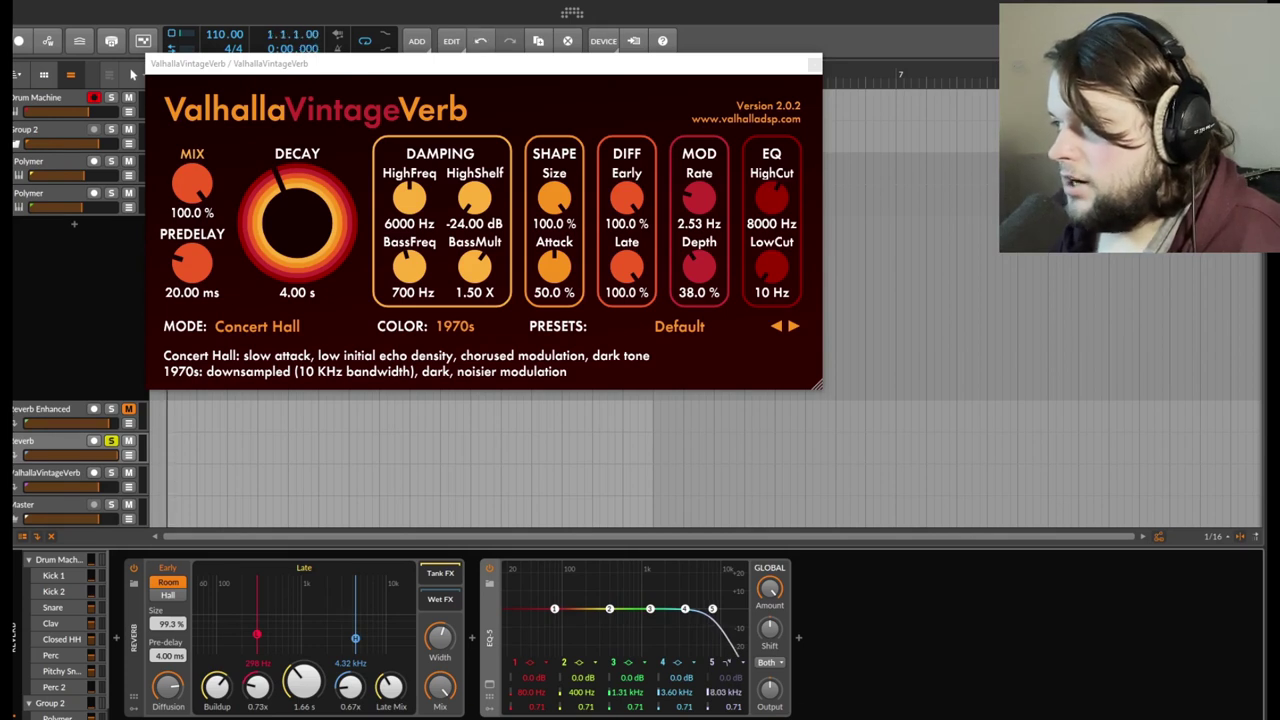
# - Play the loop and compare the reverb with the EQ-5 bypassed and enabled
pyautogui.press('space')
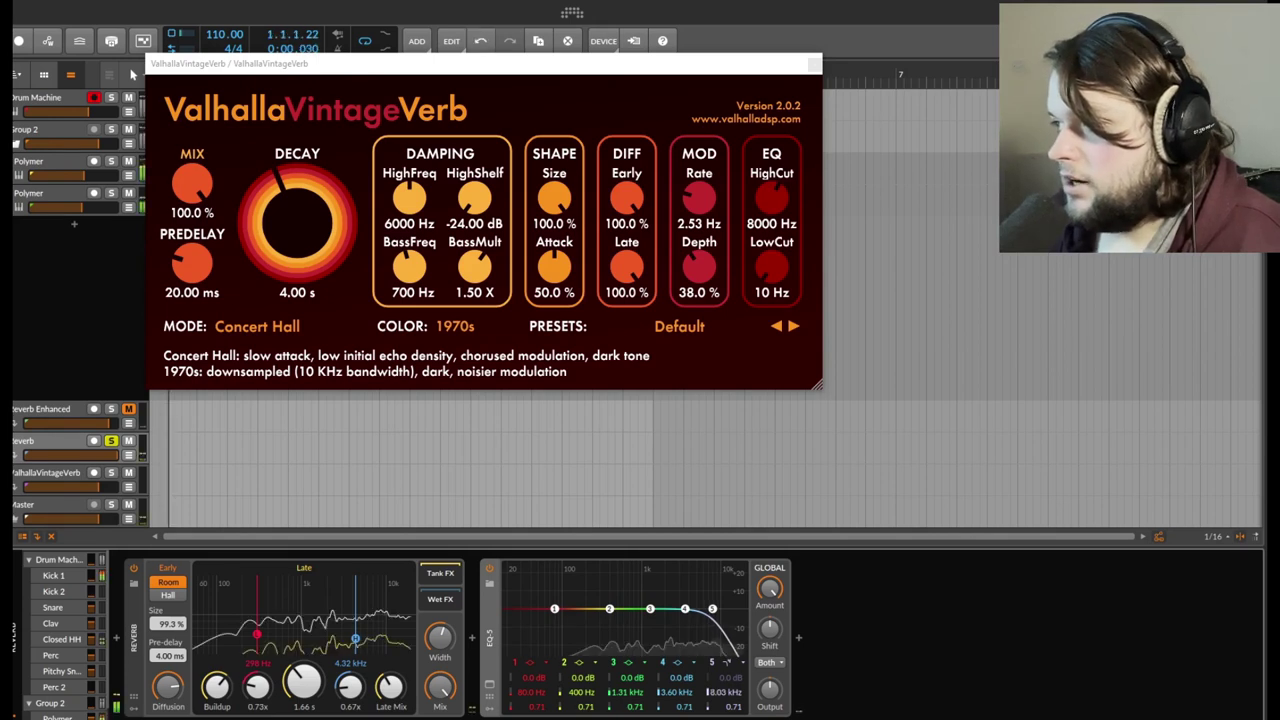
pyautogui.click(489, 570)
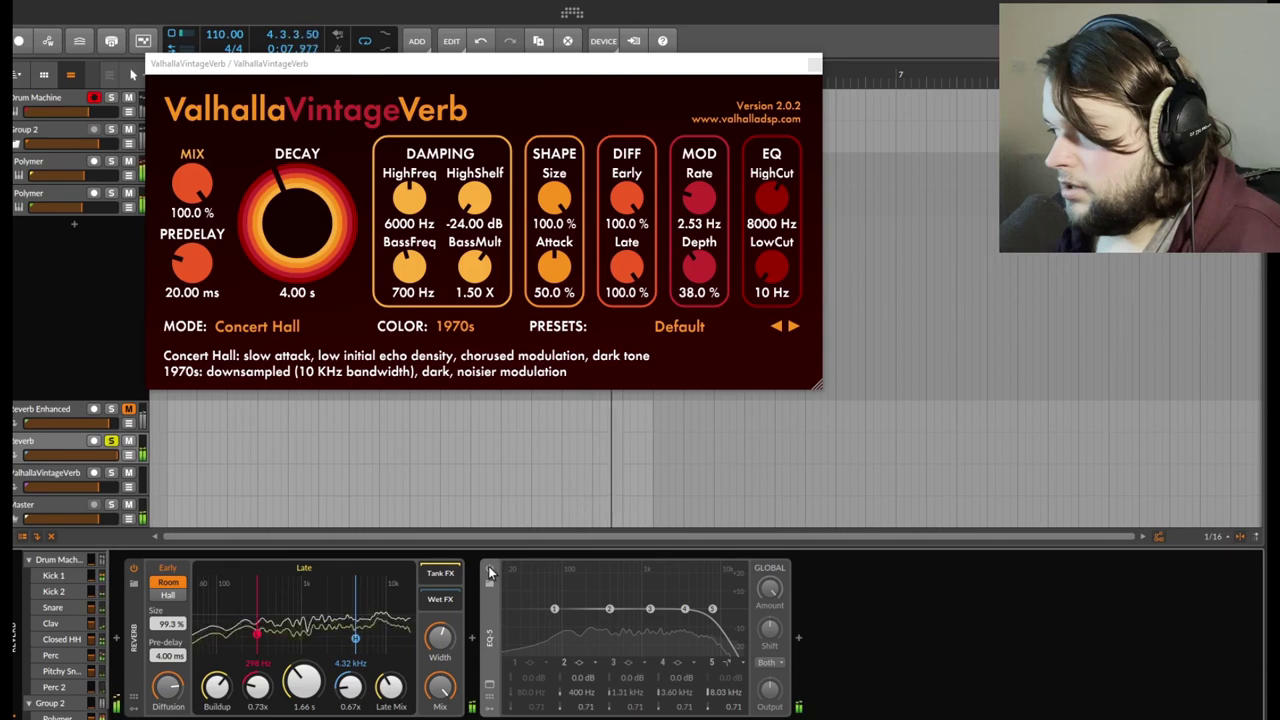
pyautogui.click(489, 571)
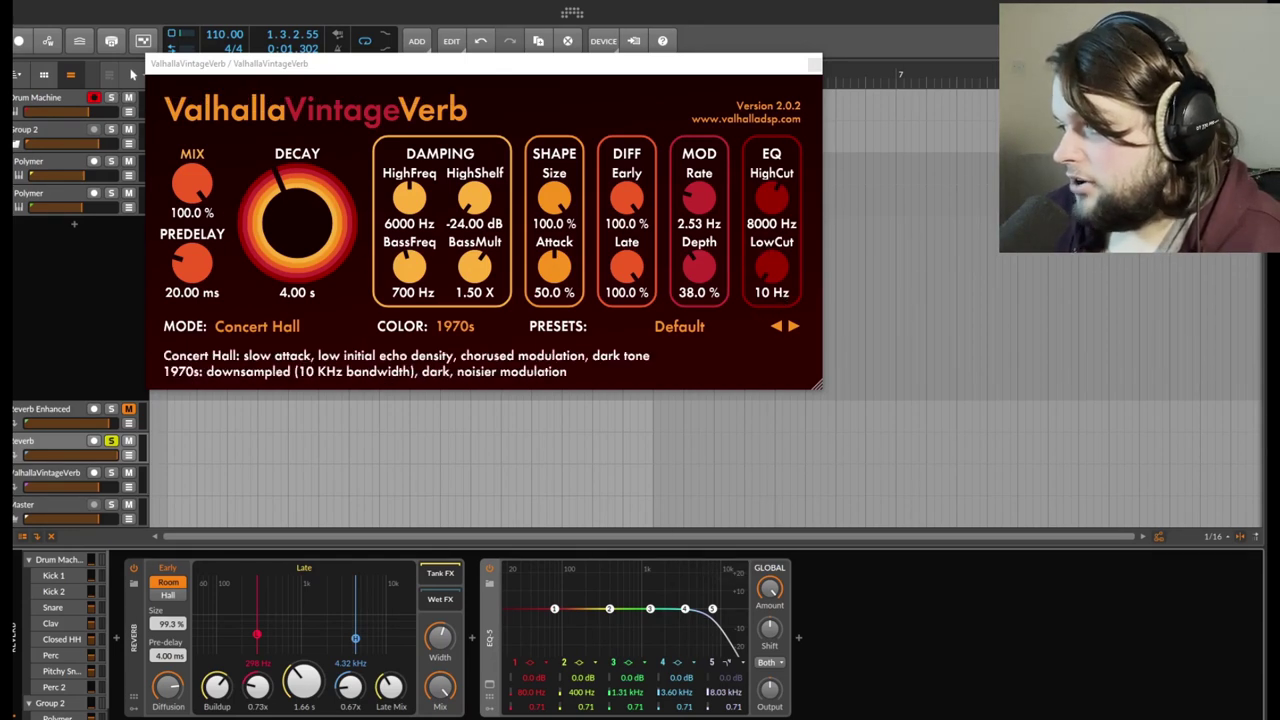
# - Change EQ-5 band 1 to a 4-pole high-pass filter and play the loop to hear it
pyautogui.click(536, 666)
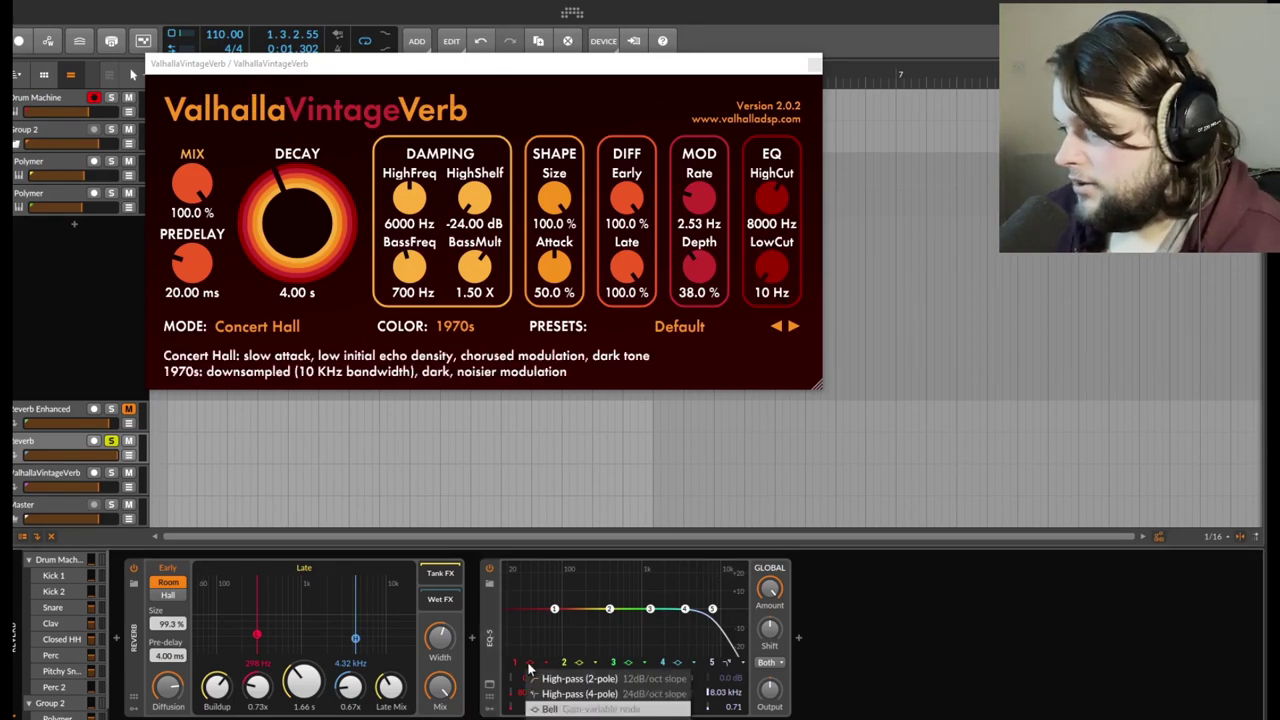
pyautogui.click(604, 704)
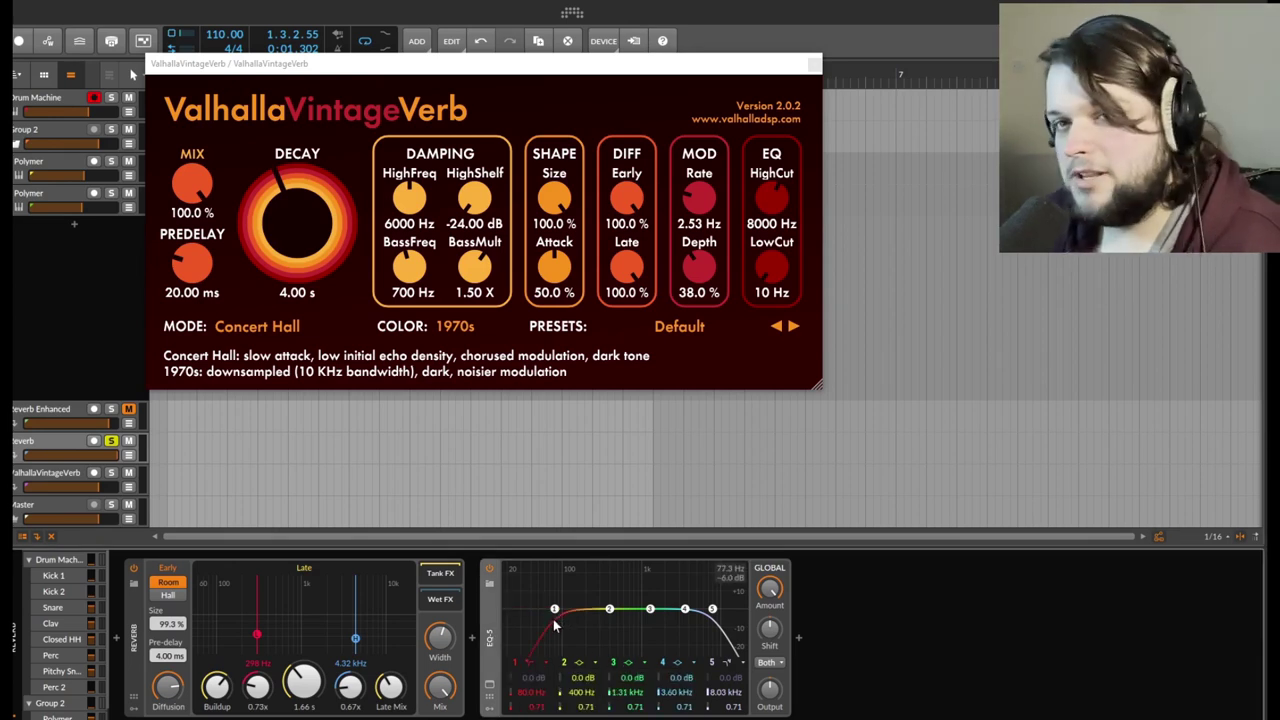
pyautogui.press('space')
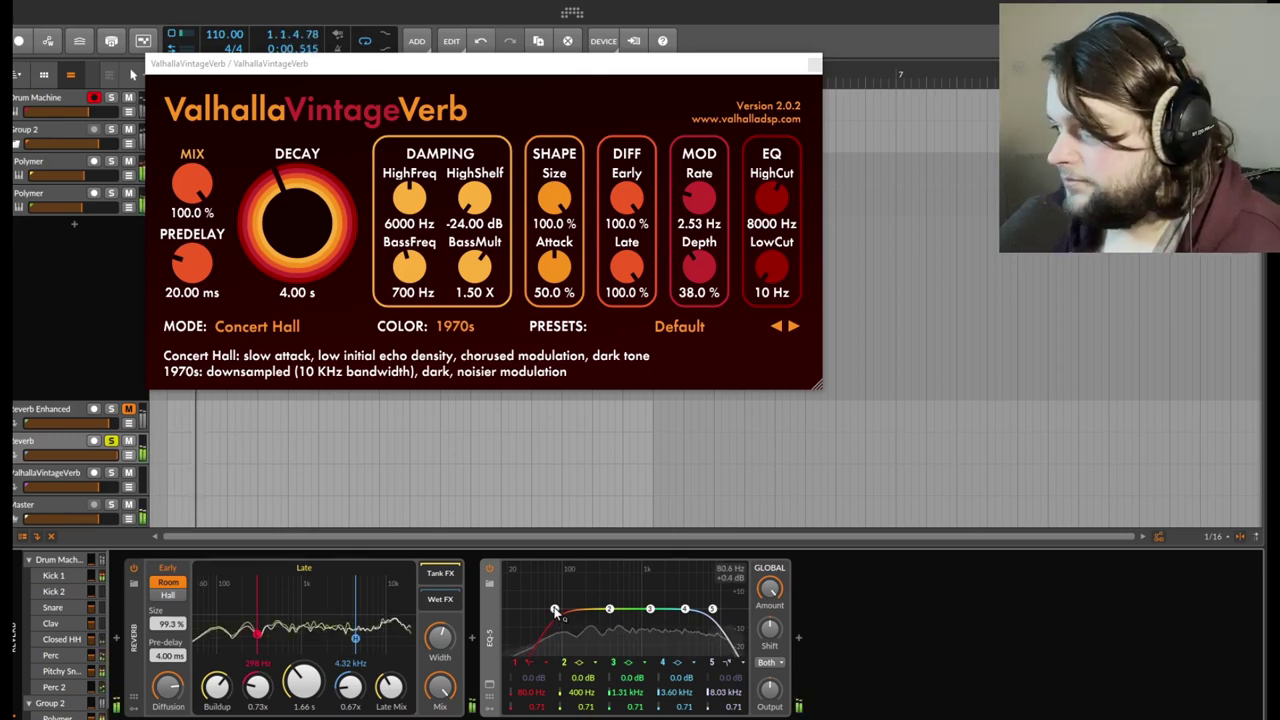
# - Try different high-pass cutoffs on EQ-5 band 1 and settle its frequency at about 57.8 Hz
pyautogui.moveTo(554, 609); pyautogui.dragTo(571, 609)
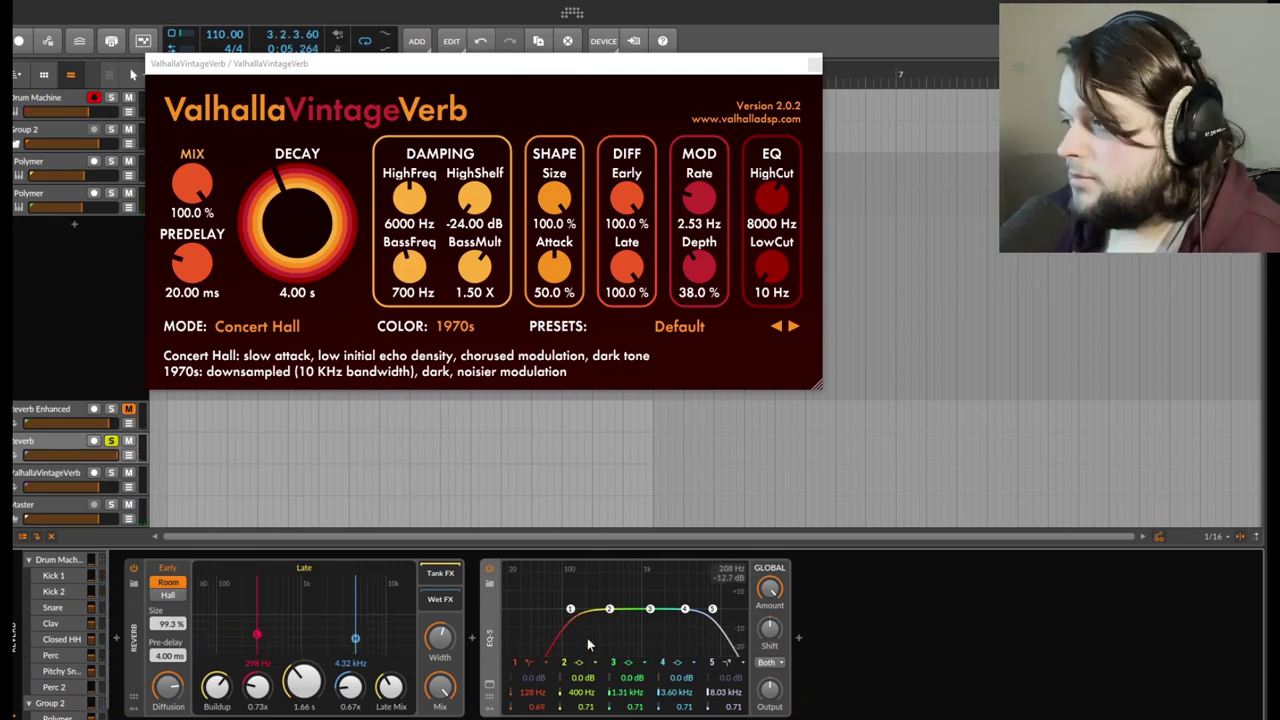
pyautogui.moveTo(573, 614); pyautogui.dragTo(539, 612)
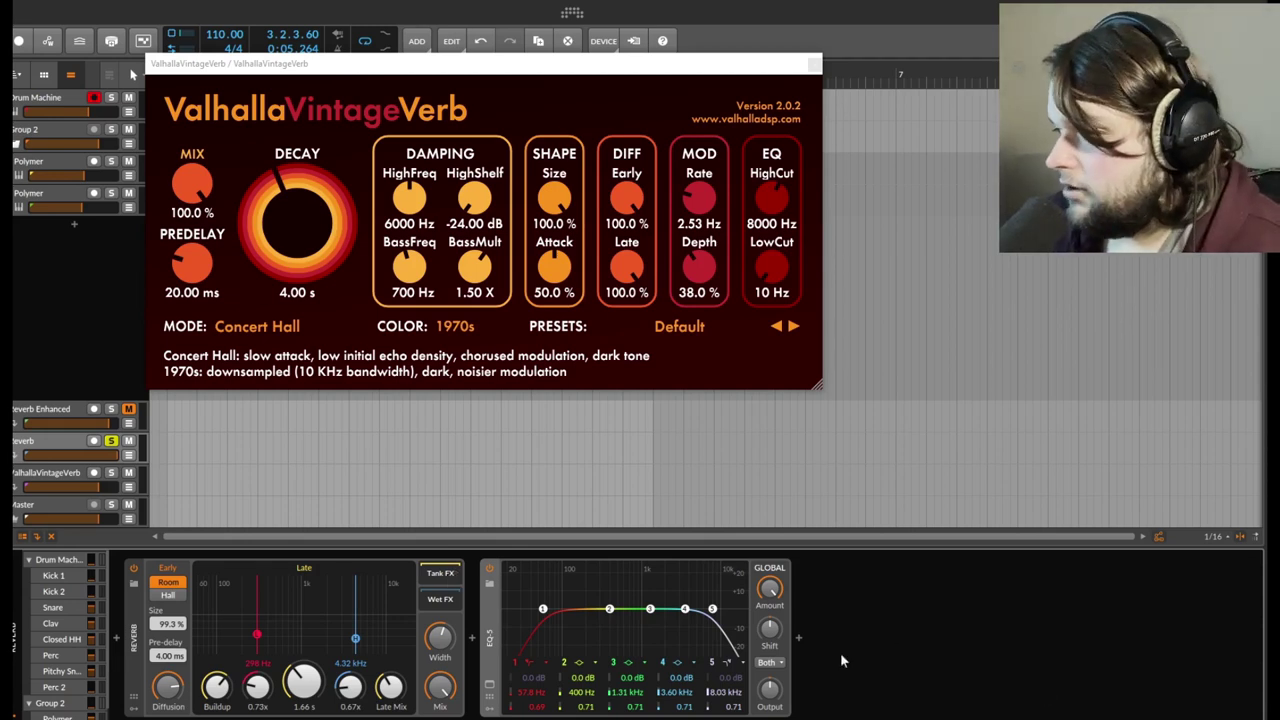
# - Search for "Chor" and add Bitwig's Chorus device after the EQ-5
pyautogui.click(799, 640)
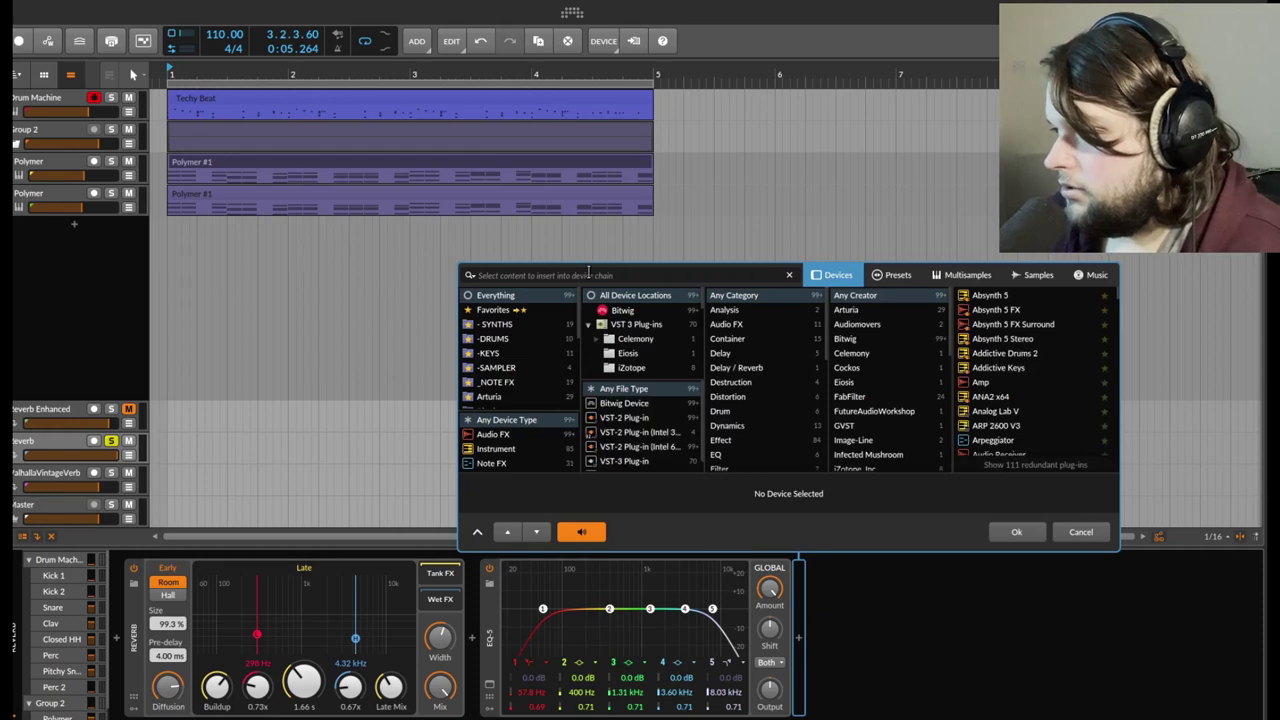
pyautogui.write('Chor')
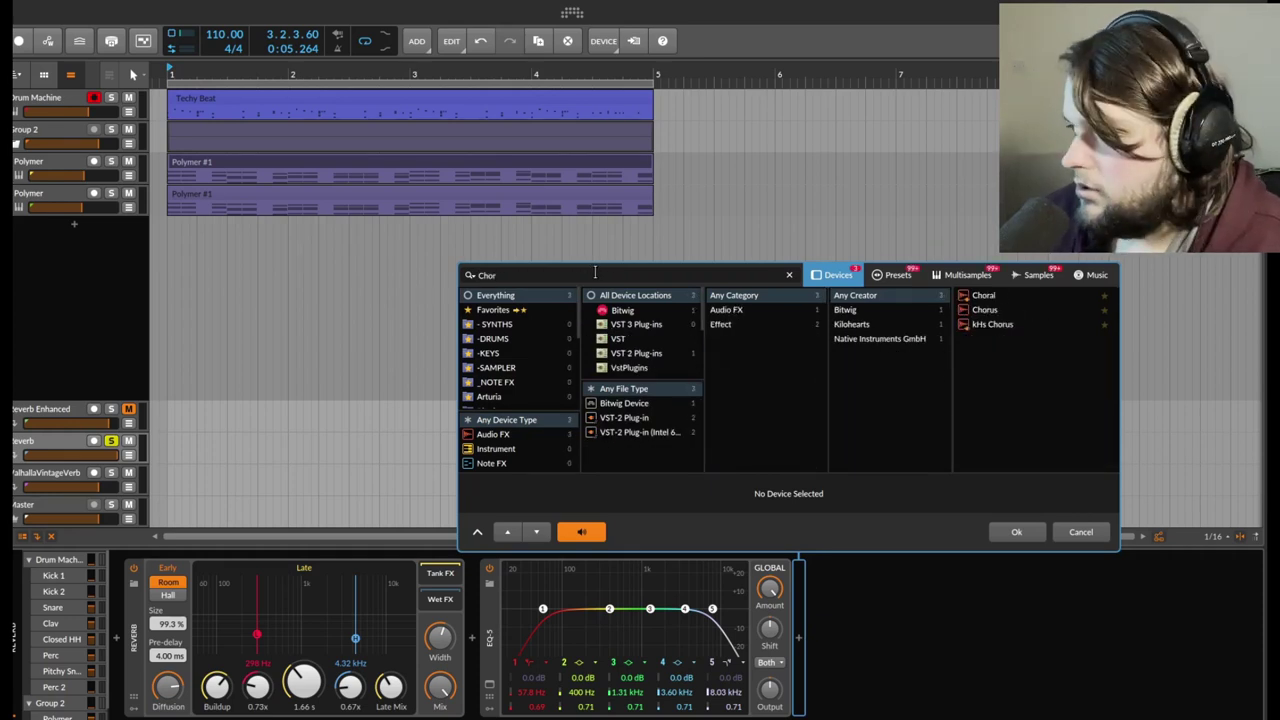
pyautogui.click(1004, 308)
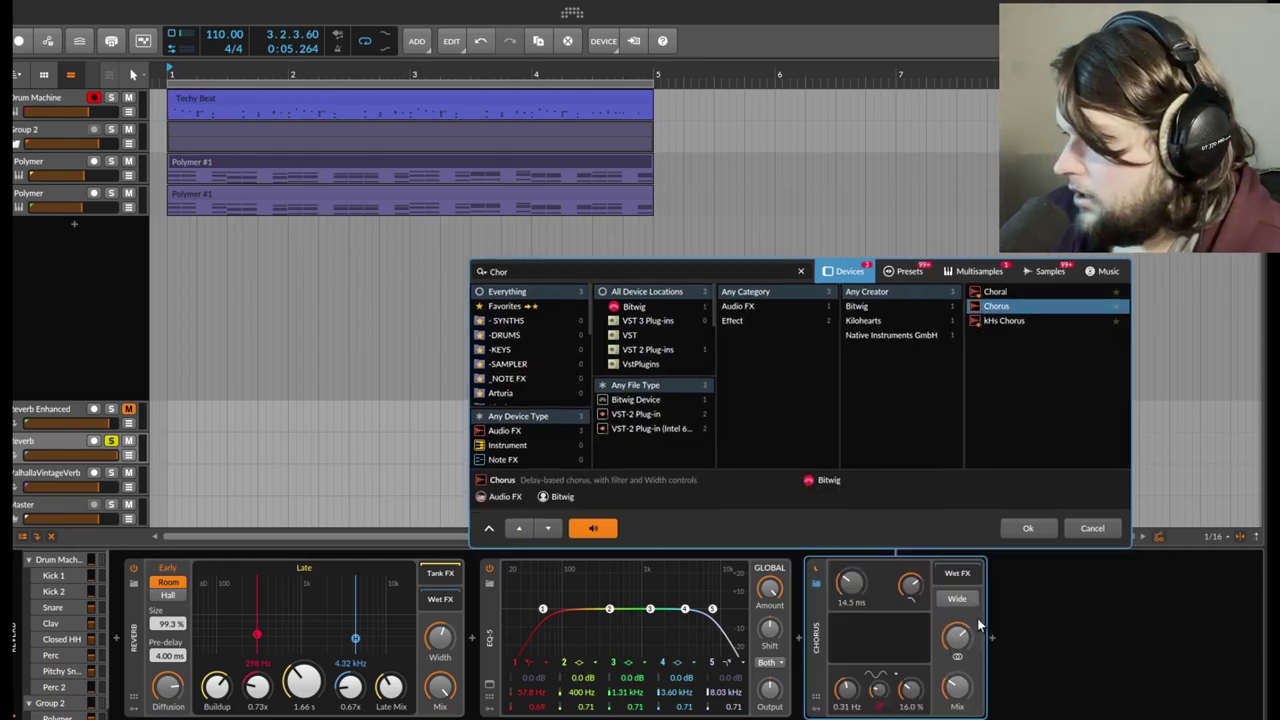
pyautogui.press('Return')
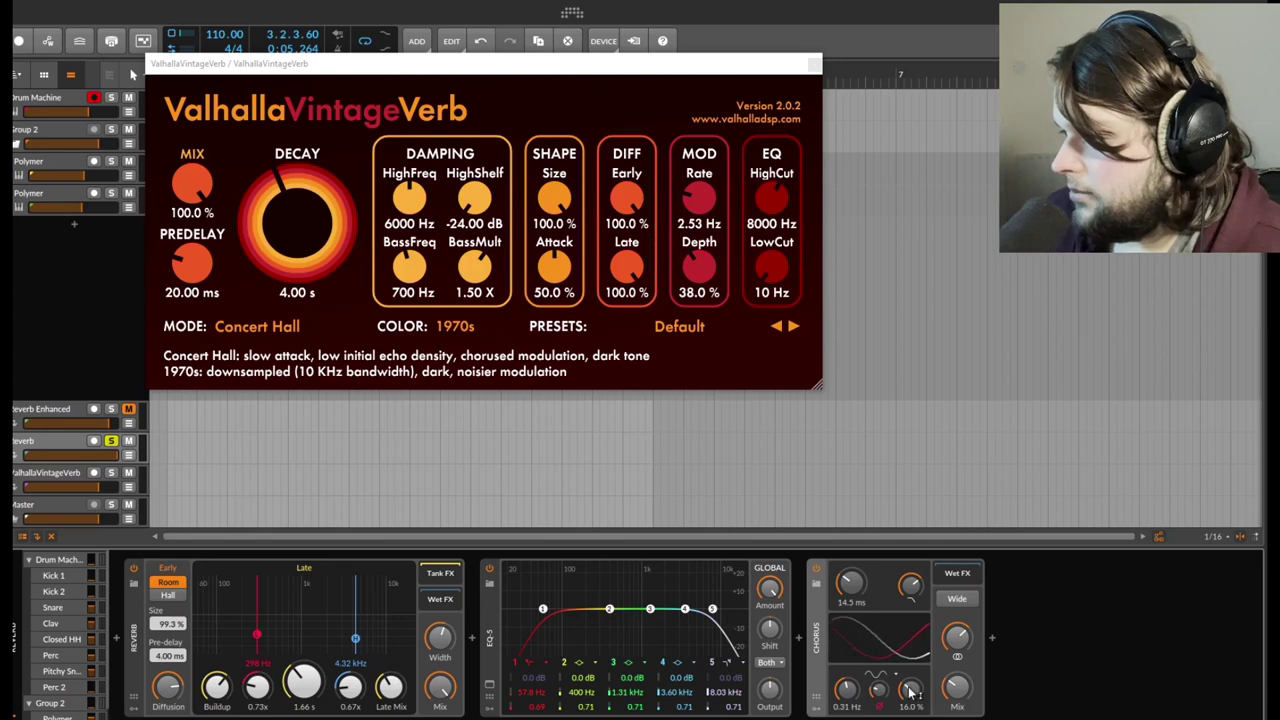
# - Set the Chorus rate to 2.52 Hz and its depth to 10.2 %, adjusting its mix while the loop plays
pyautogui.moveTo(549, 256)
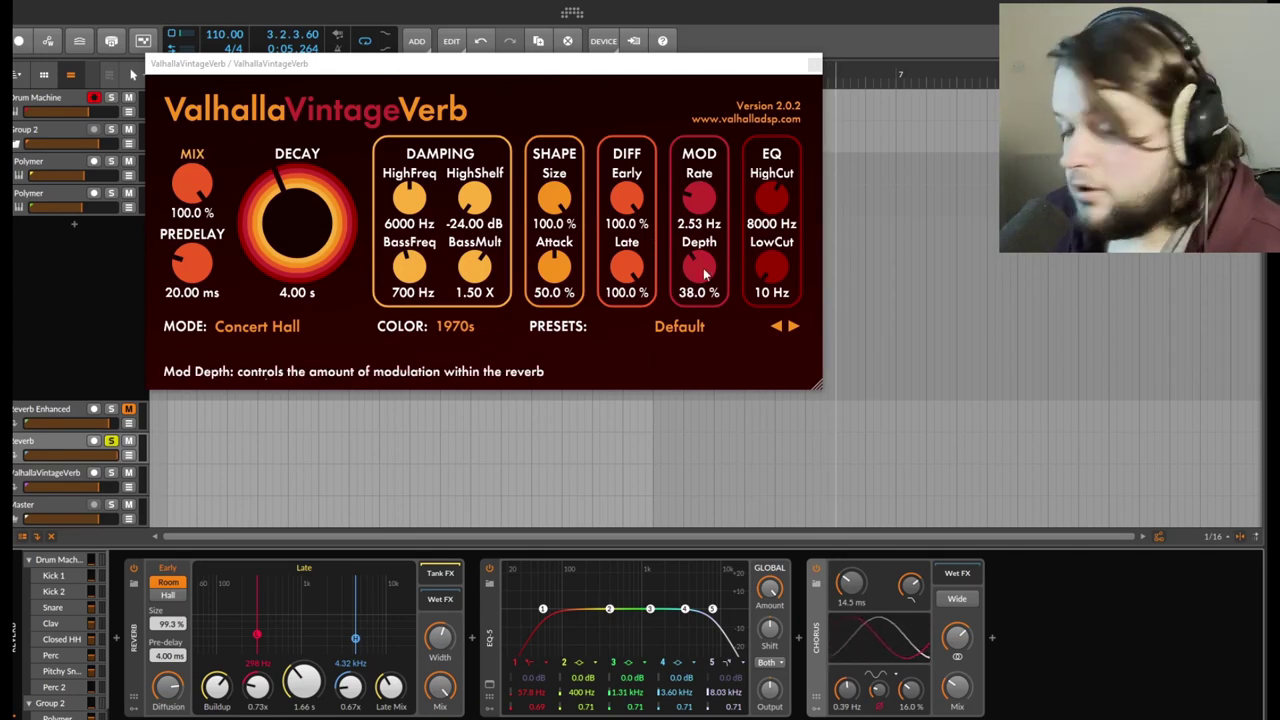
pyautogui.moveTo(852, 689); pyautogui.dragTo(852, 630)
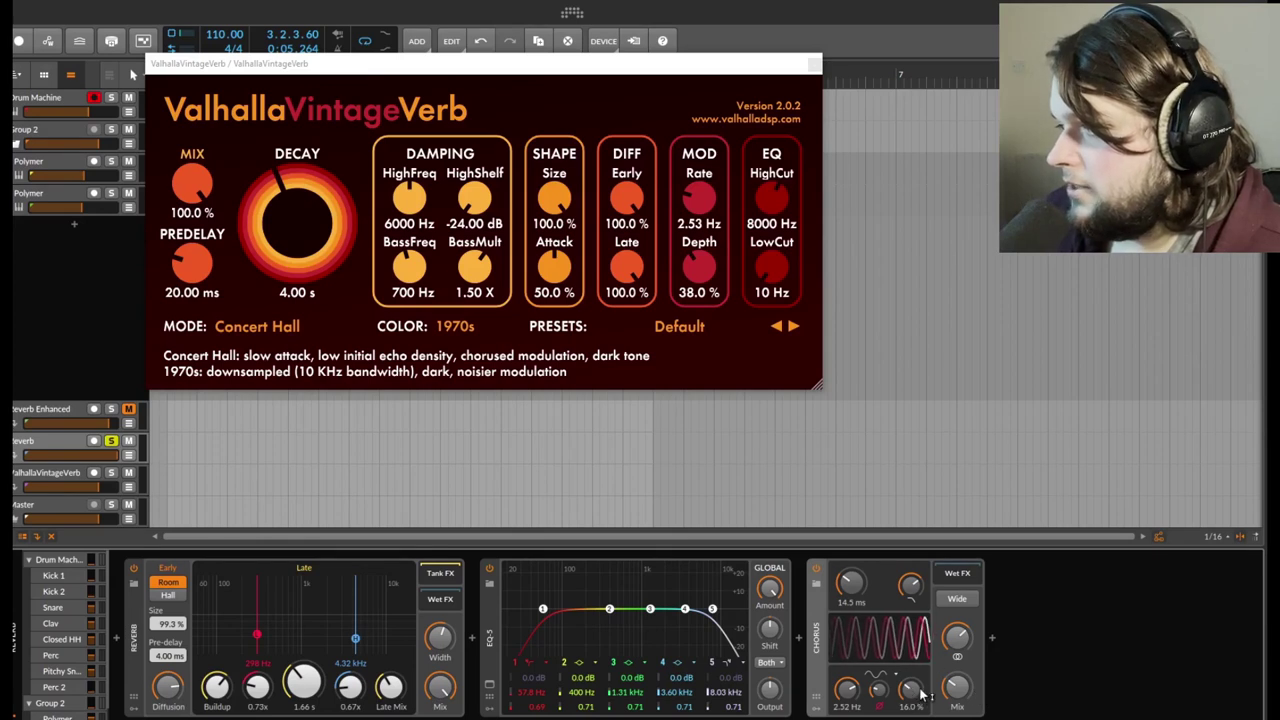
pyautogui.press('space')
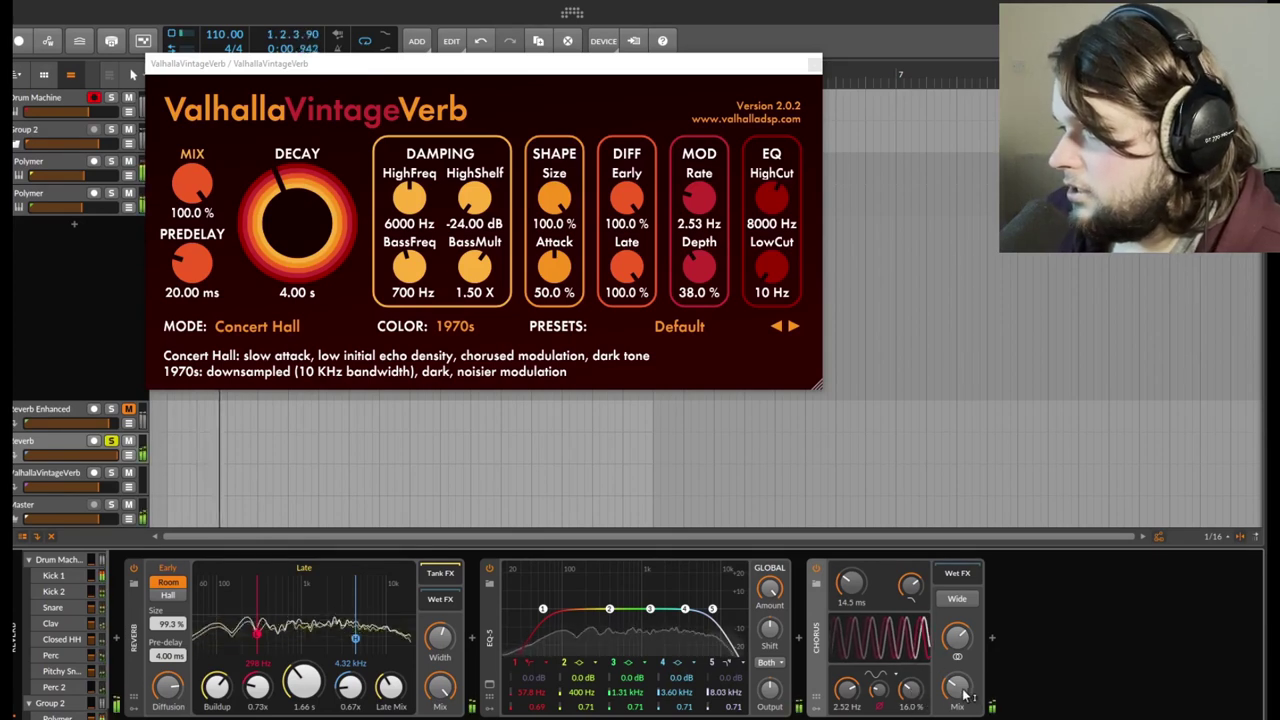
pyautogui.moveTo(962, 694); pyautogui.dragTo(962, 650)
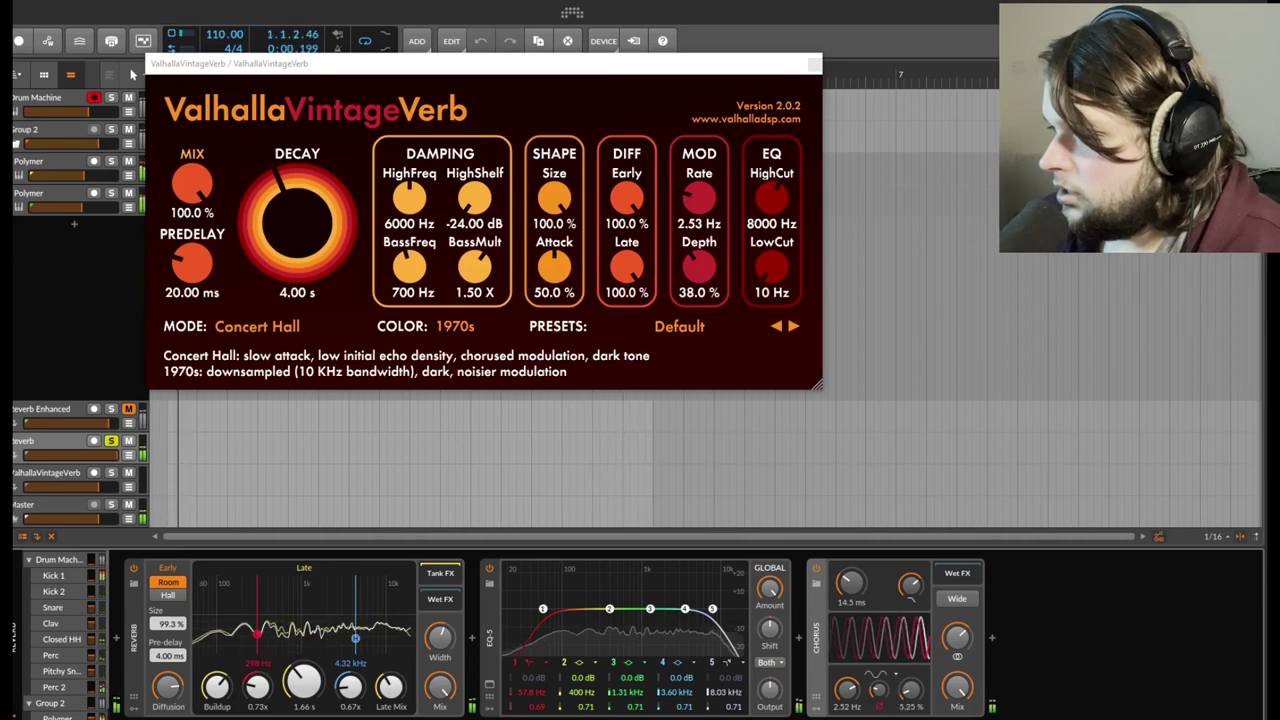
pyautogui.moveTo(910, 689); pyautogui.dragTo(957, 719)
pyautogui.moveTo(957, 648); pyautogui.dragTo(955, 680)
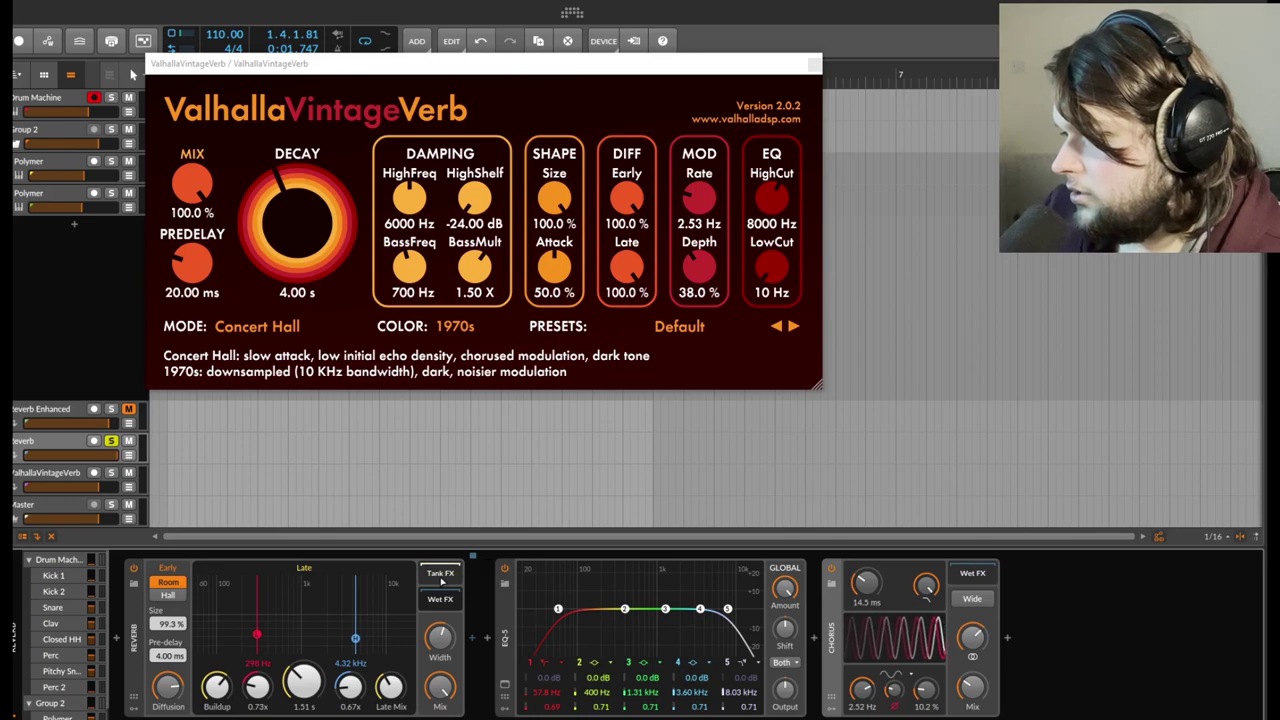
# - Try the Chorus inside the Reverb's Tank FX chain during playback, and return it to its place after the EQ-5
pyautogui.moveTo(441, 582); pyautogui.dragTo(438, 580)
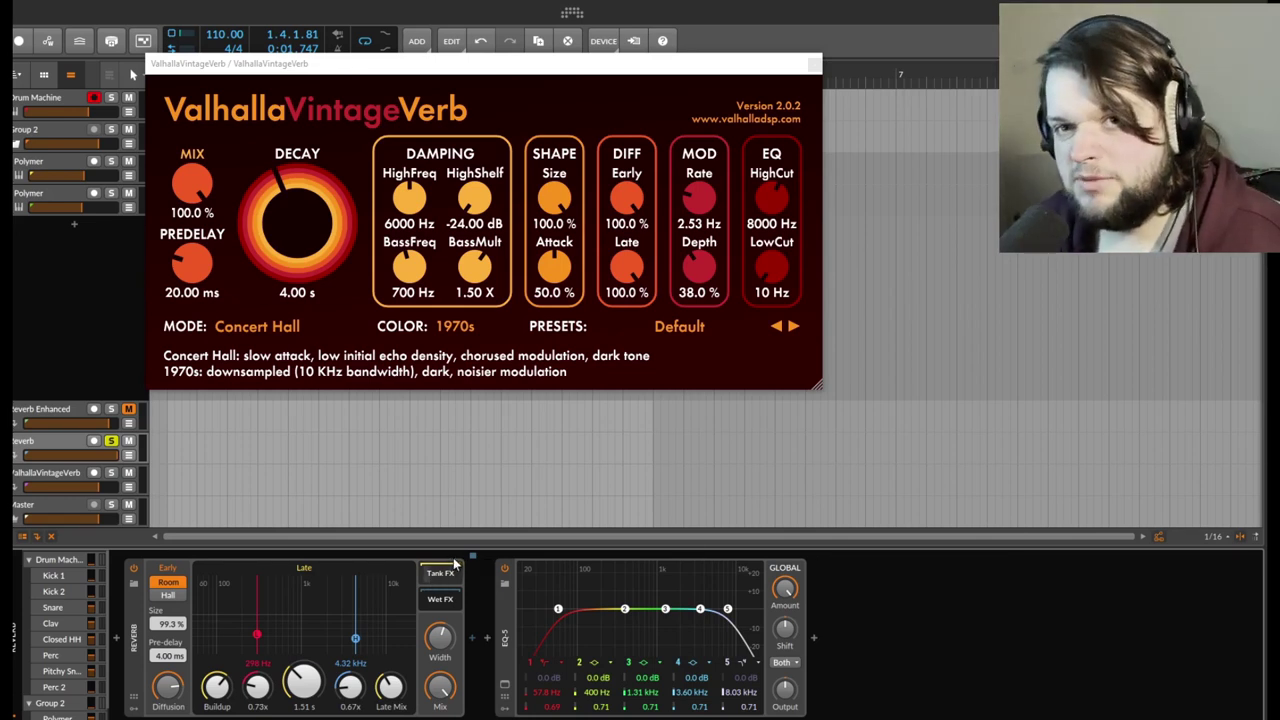
pyautogui.press('space')
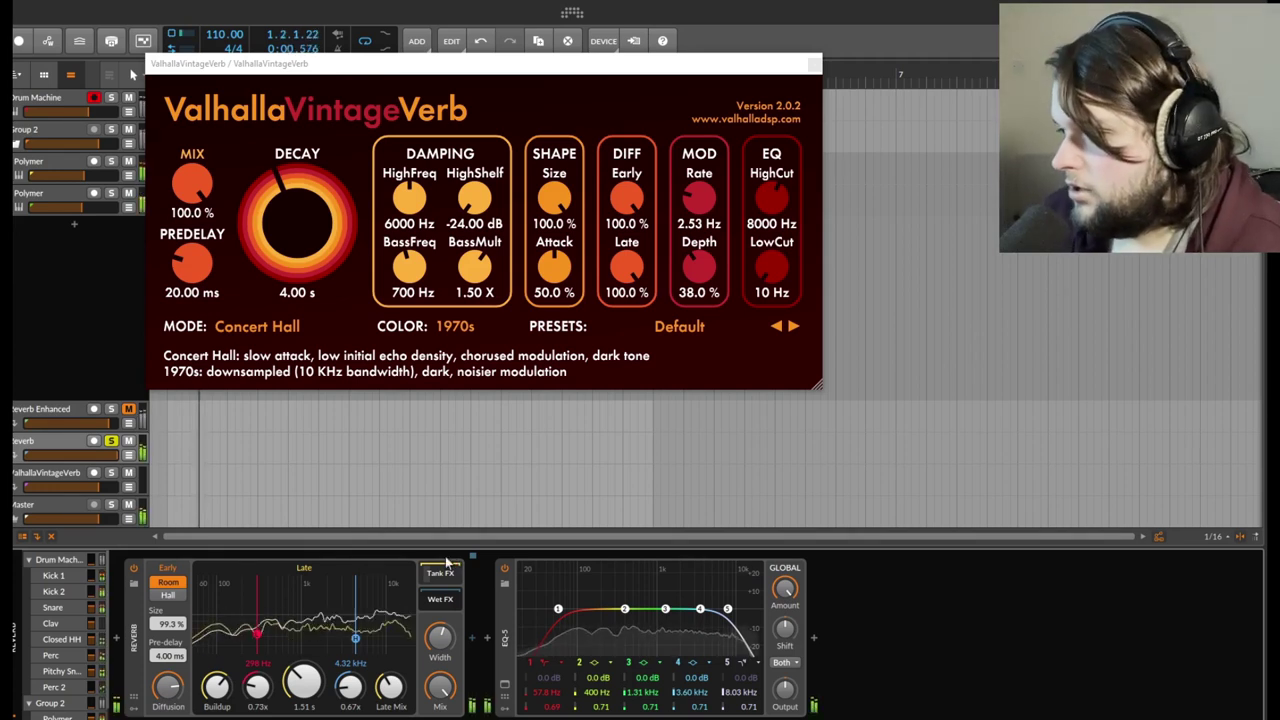
pyautogui.click(442, 572)
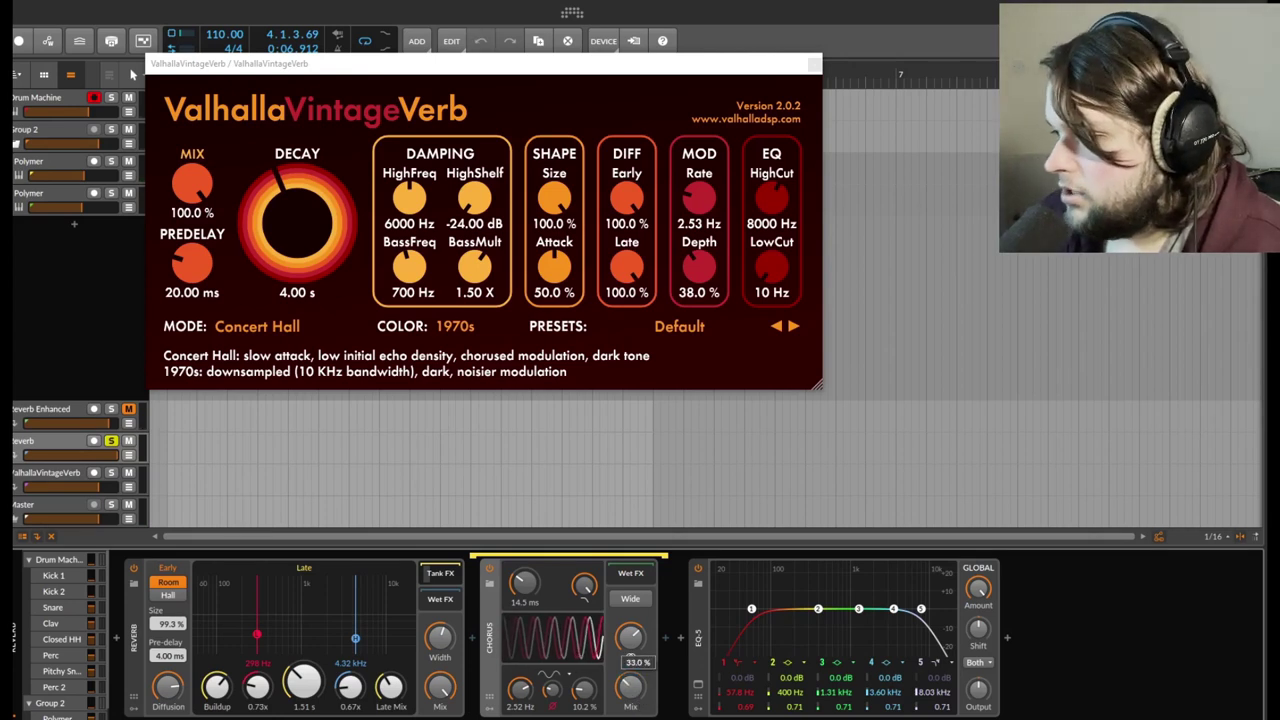
pyautogui.moveTo(487, 632); pyautogui.dragTo(812, 648)
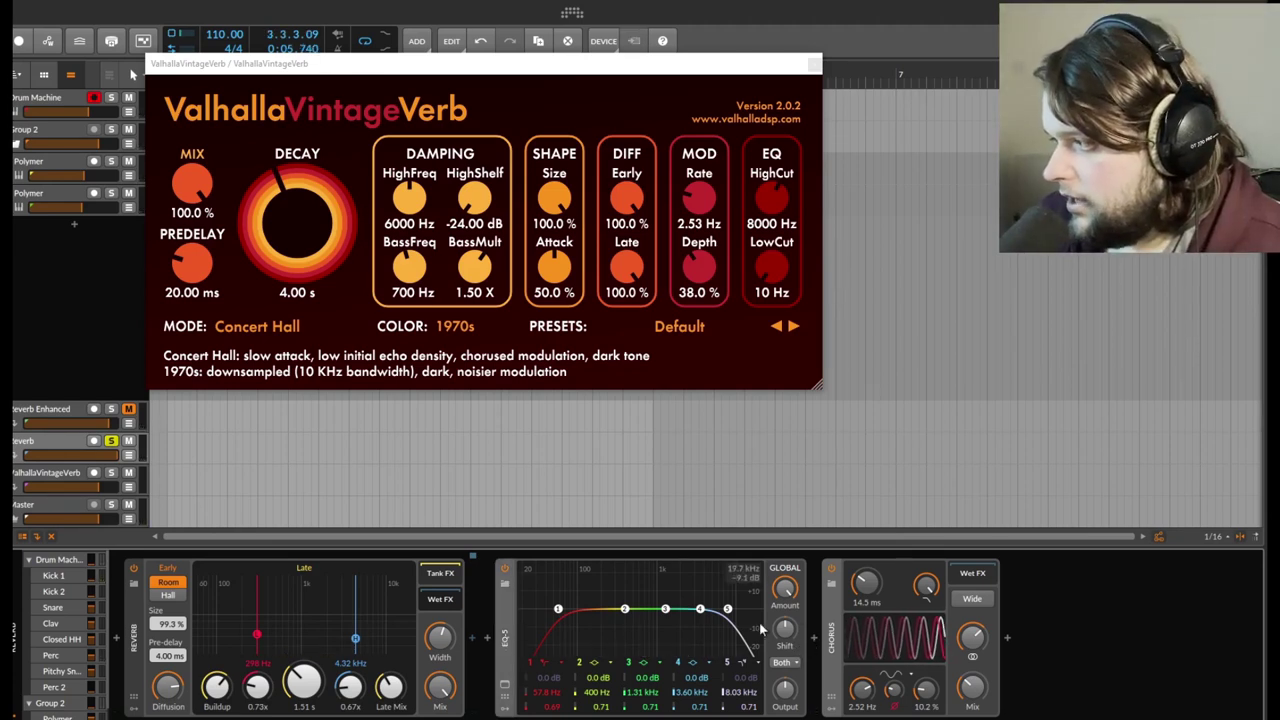
# - Group the EQ-5 and Chorus into an FX Layer and compare the reverb with the layer bypassed and enabled
pyautogui.keyDown('shift'); pyautogui.click(830, 644); pyautogui.keyUp('shift')
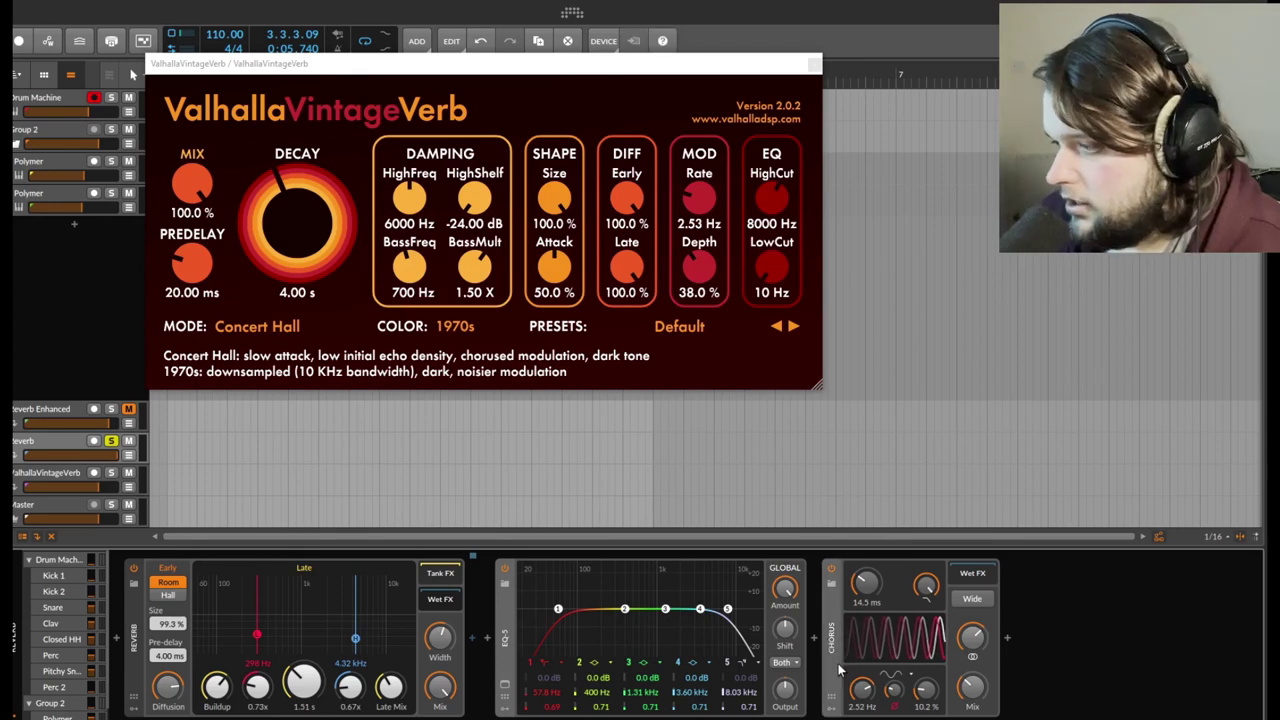
pyautogui.hotkey('ctrl', 'g')
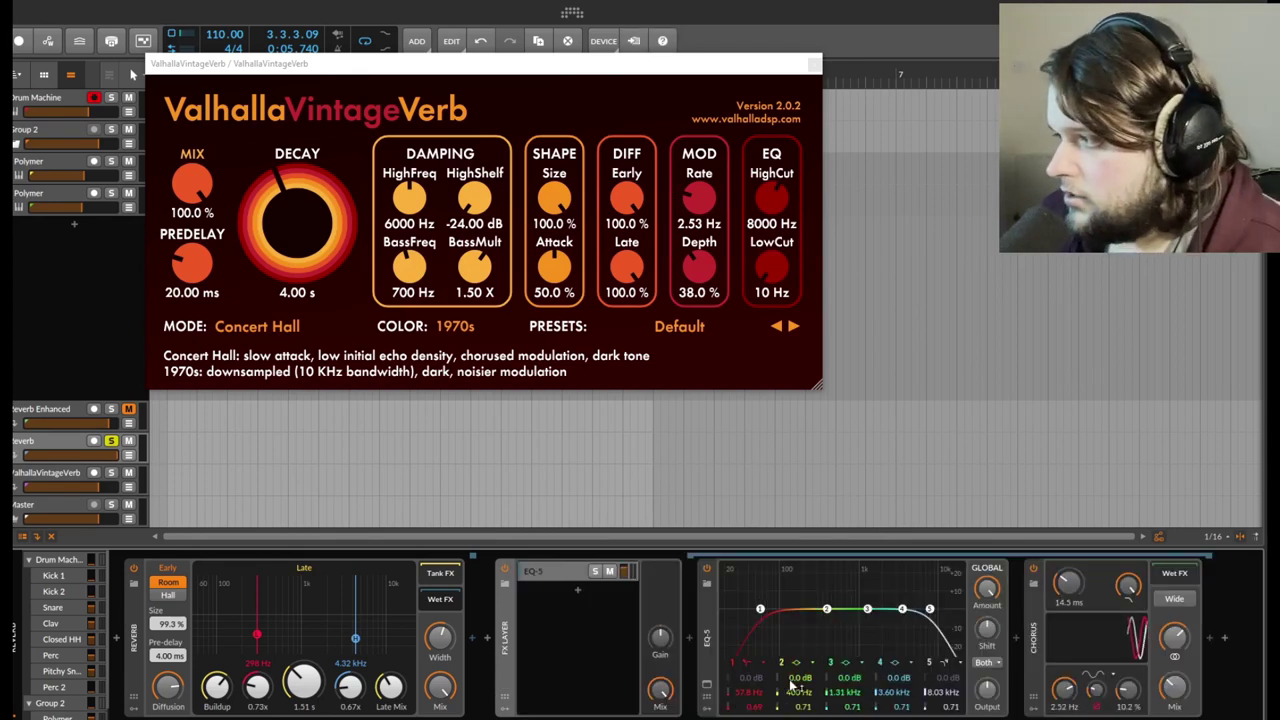
pyautogui.click(505, 571)
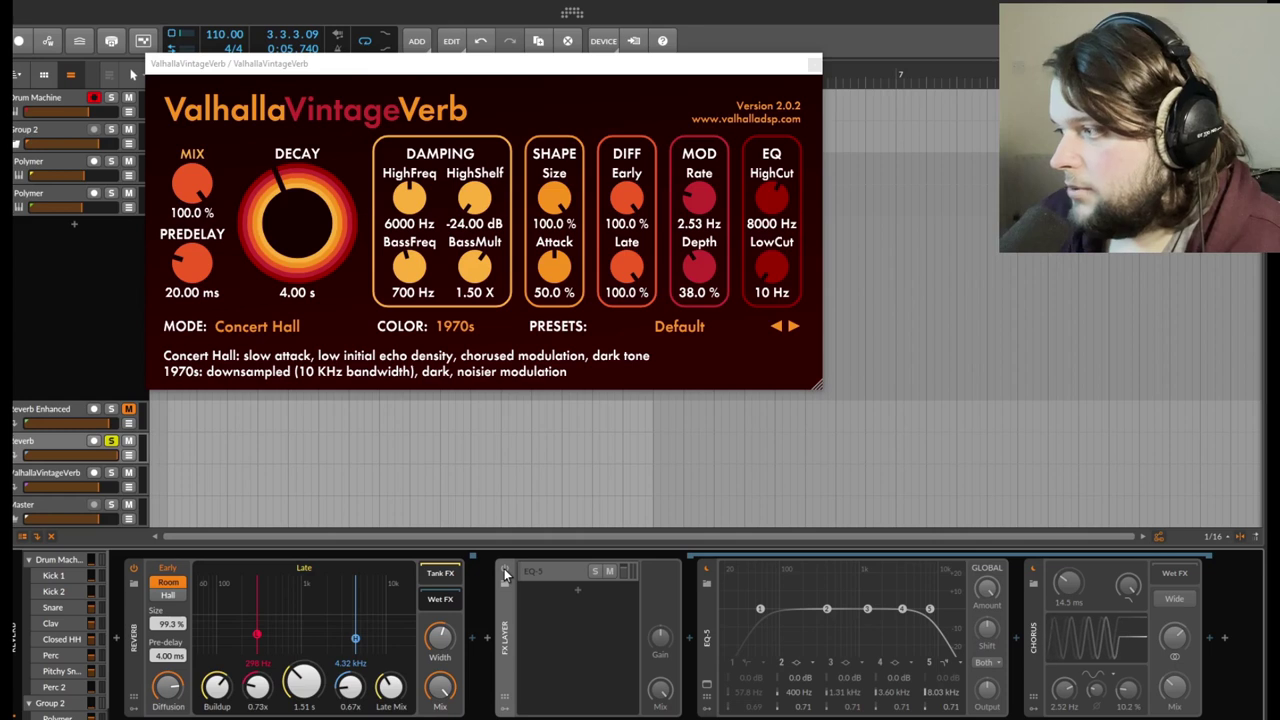
pyautogui.press('space')
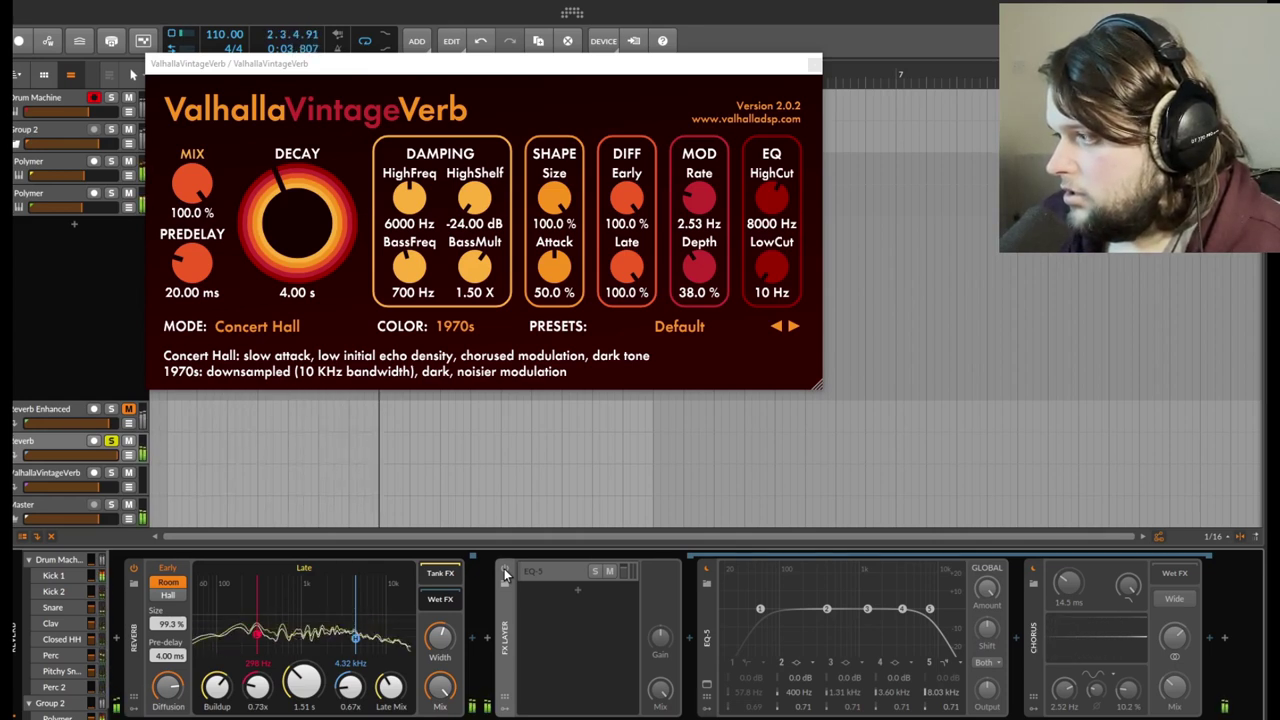
pyautogui.click(505, 571)
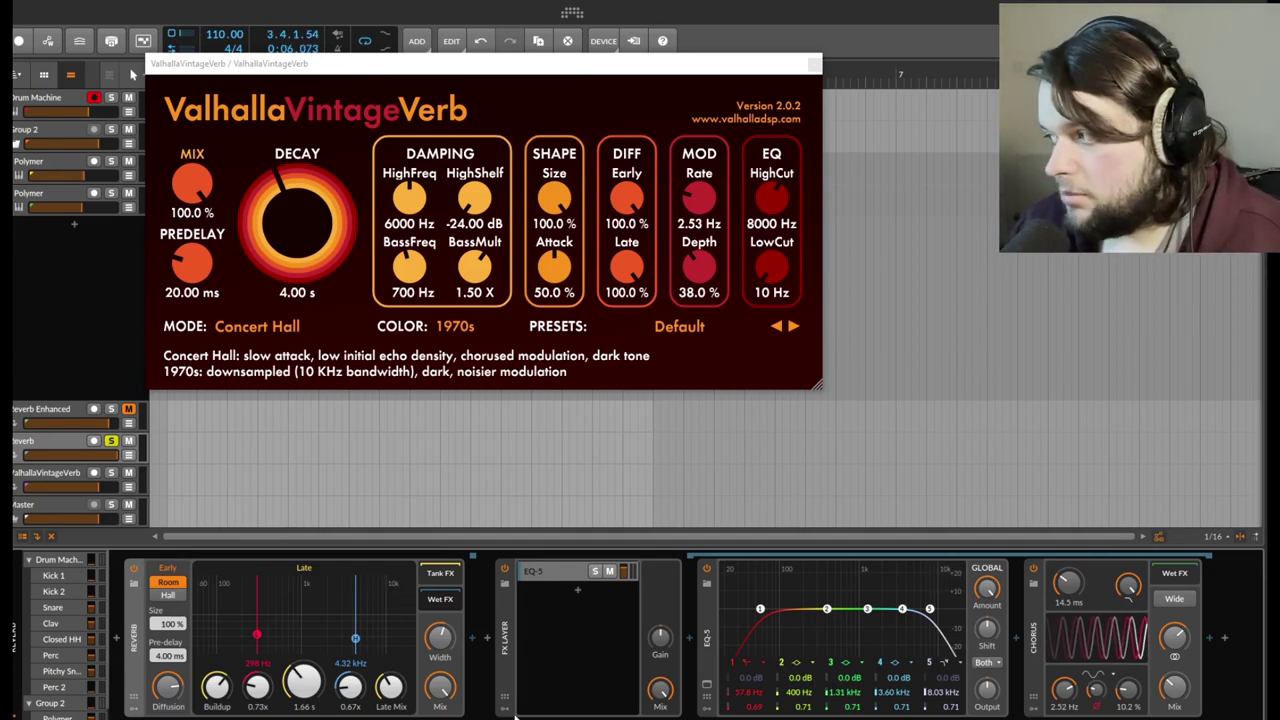
# - Add a Resonator Bank after the Chorus and lower the resonance of all six resonators
pyautogui.click(1210, 641)
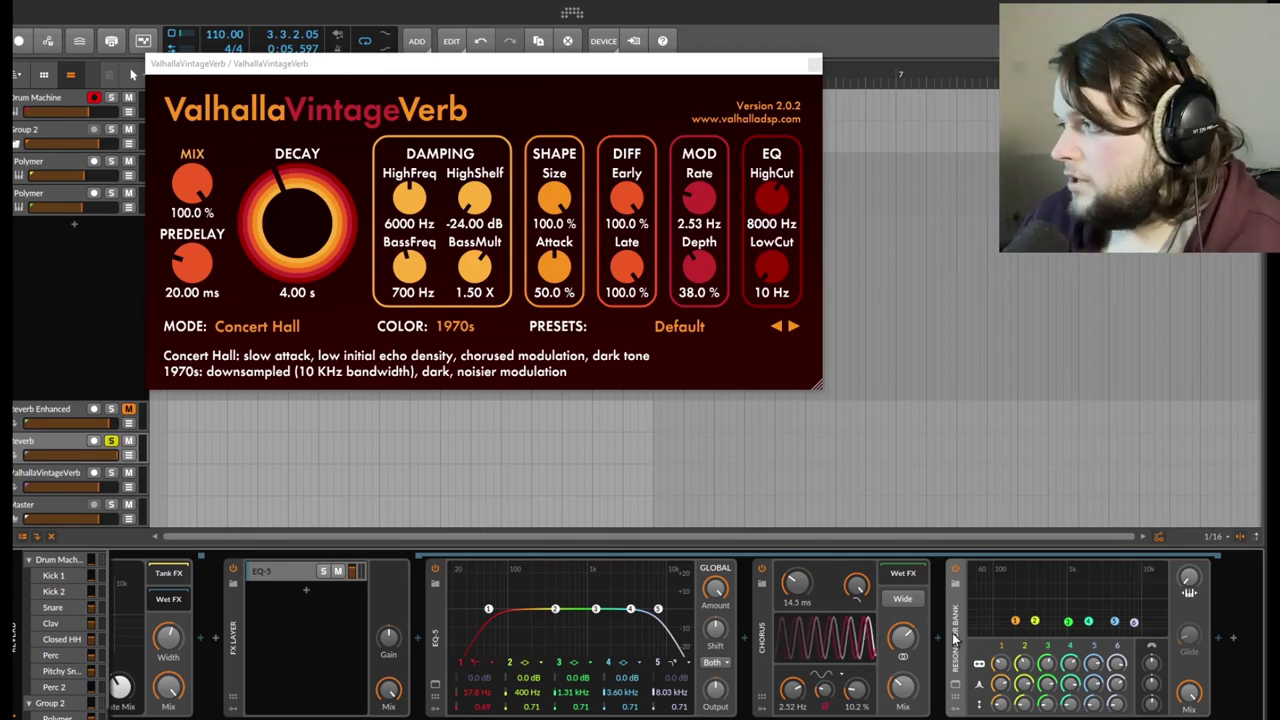
pyautogui.press('space')
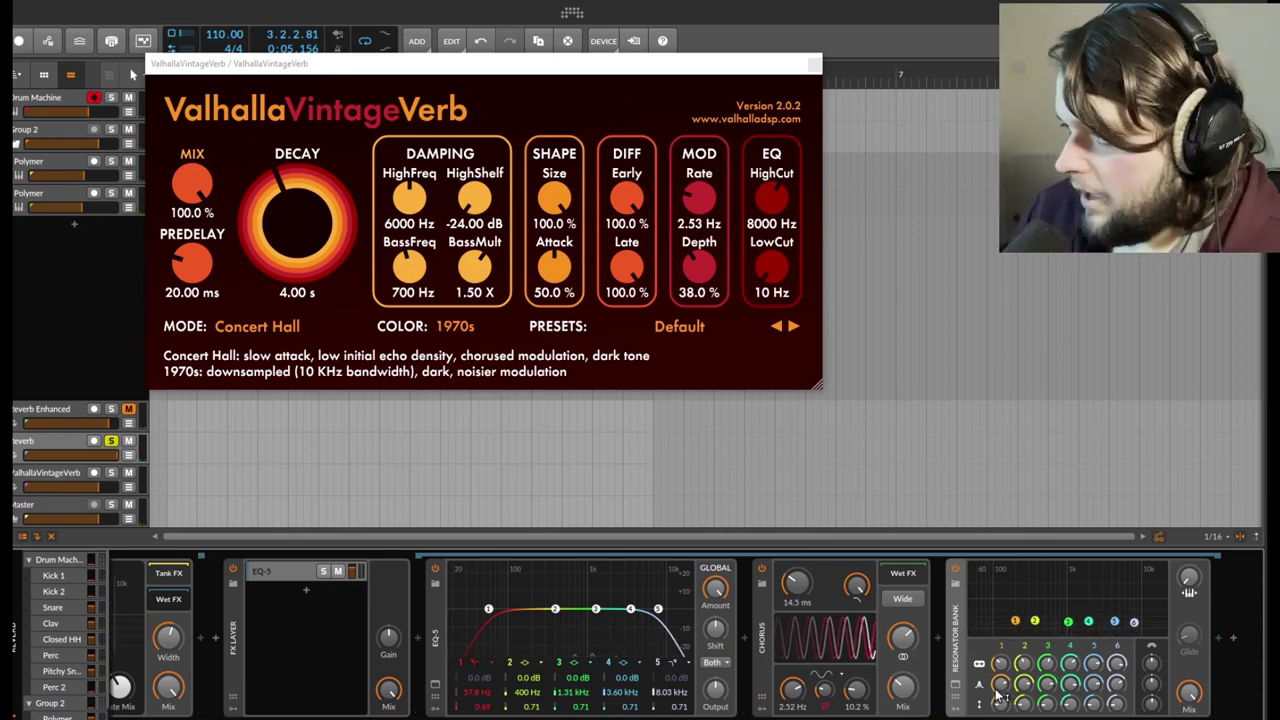
pyautogui.moveTo(998, 688); pyautogui.dragTo(1116, 704)
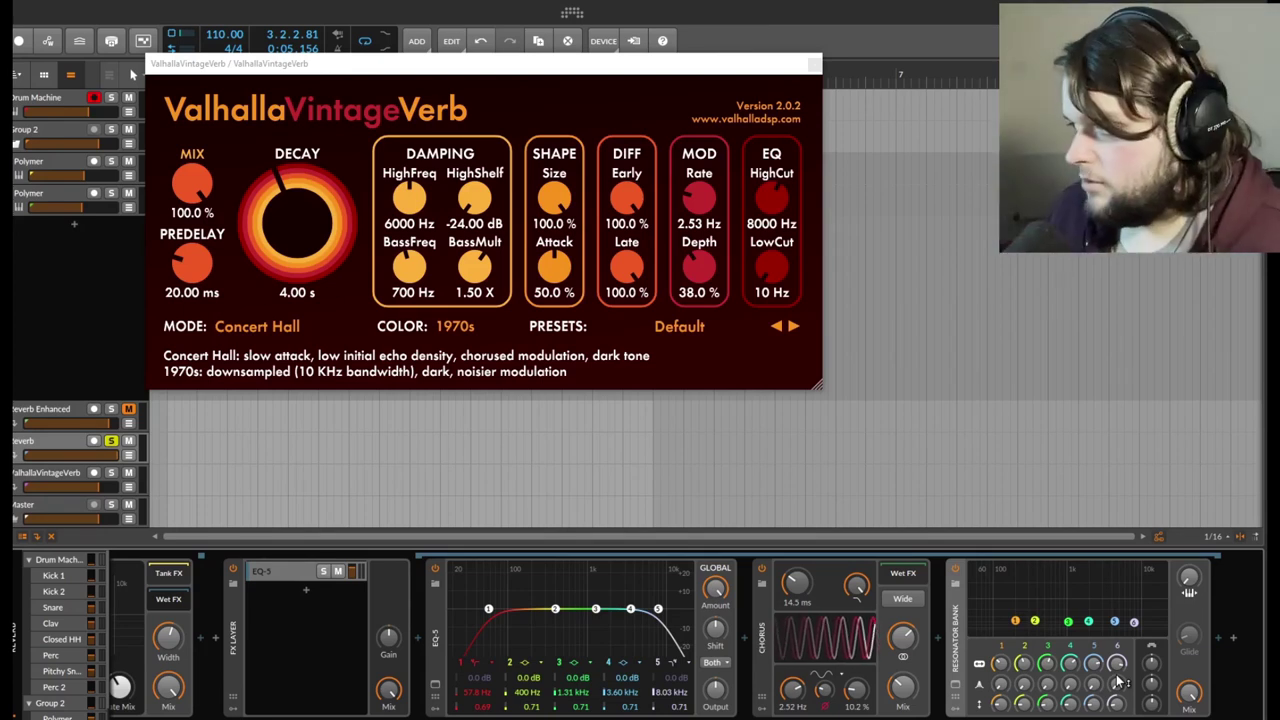
# - Play the loop and raise the gains of the Resonator Bank's resonators while shifting their frequencies to shape the reverb tone
pyautogui.press('space')
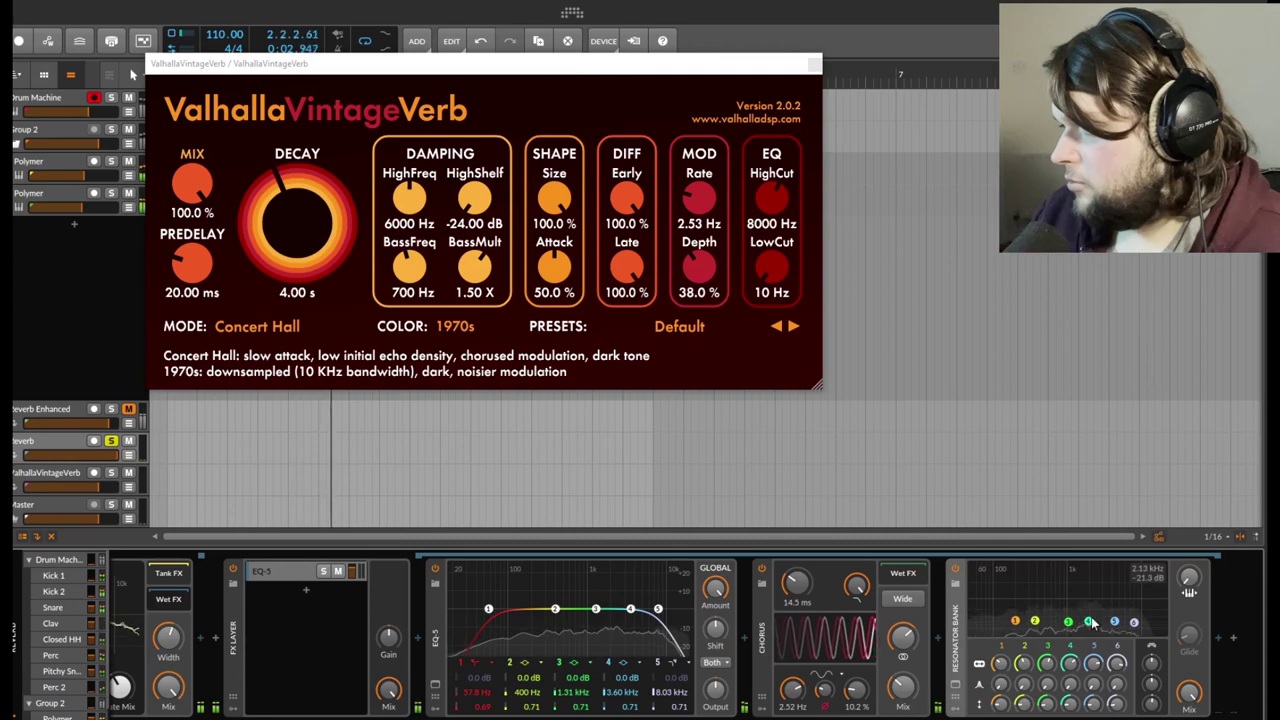
pyautogui.moveTo(1092, 622); pyautogui.dragTo(1150, 588)
pyautogui.moveTo(1068, 621); pyautogui.dragTo(1041, 548)
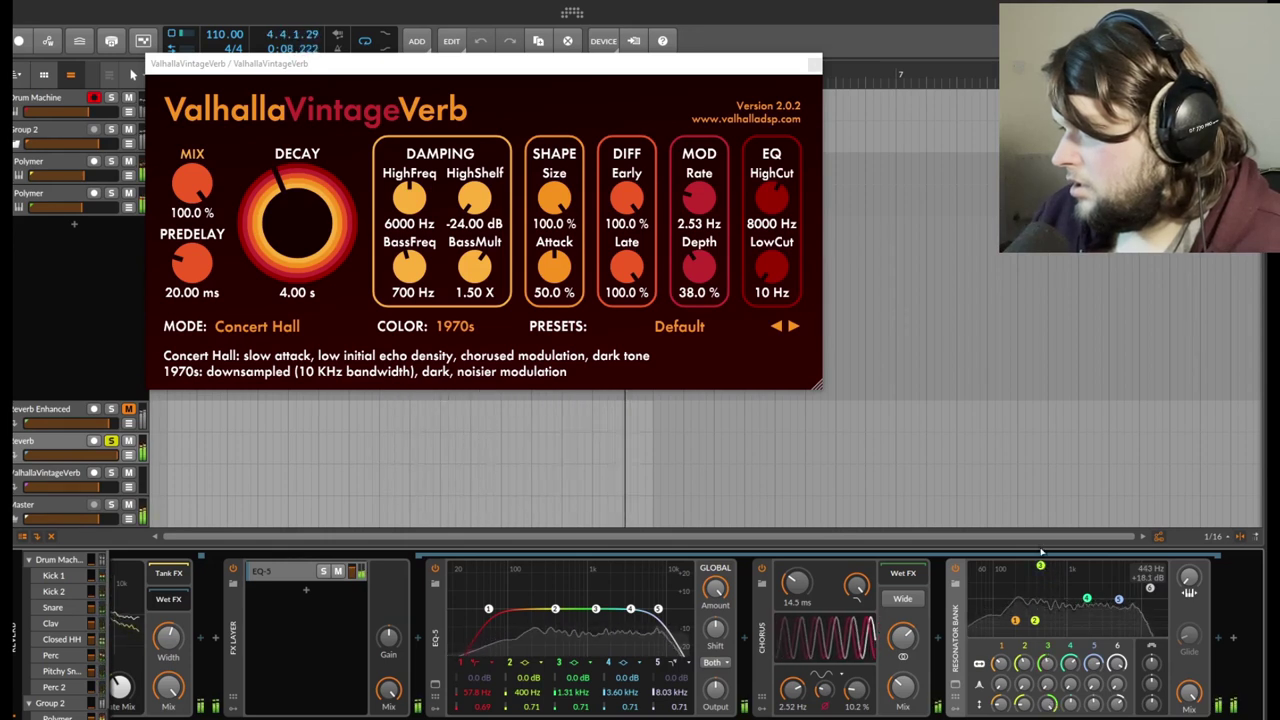
pyautogui.moveTo(1035, 620); pyautogui.dragTo(1066, 574)
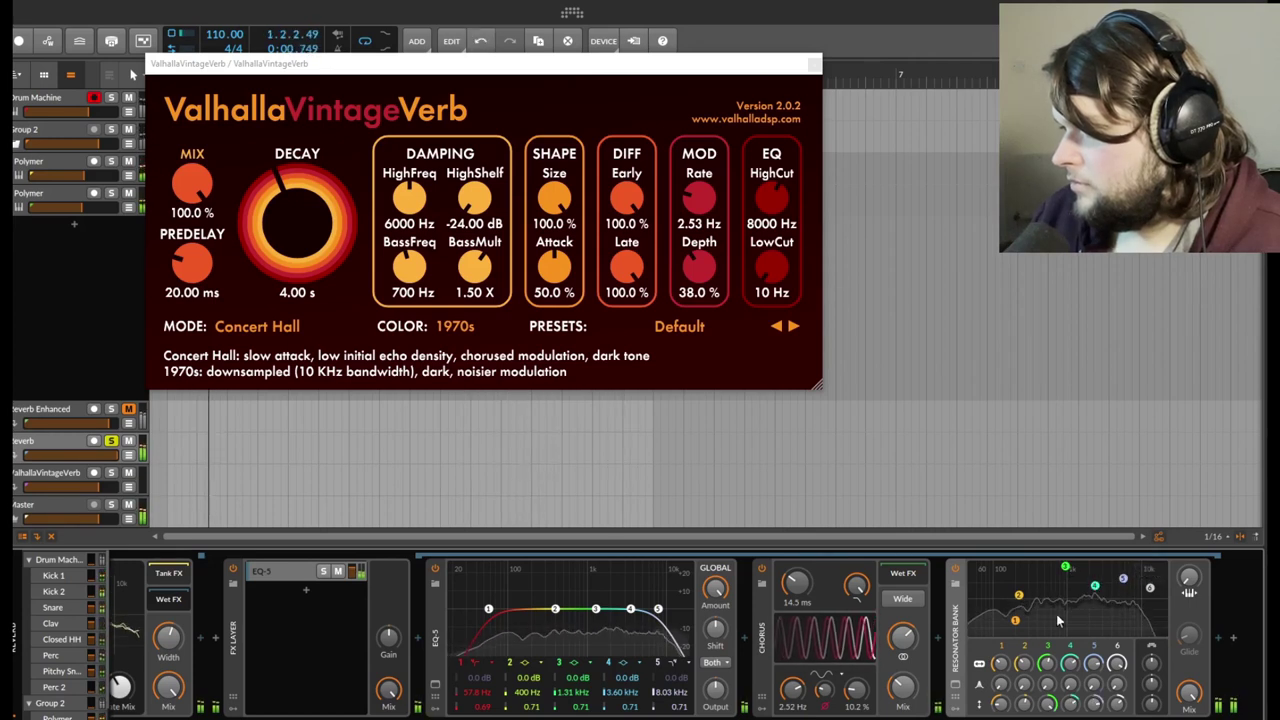
pyautogui.moveTo(1017, 622); pyautogui.dragTo(1052, 590)
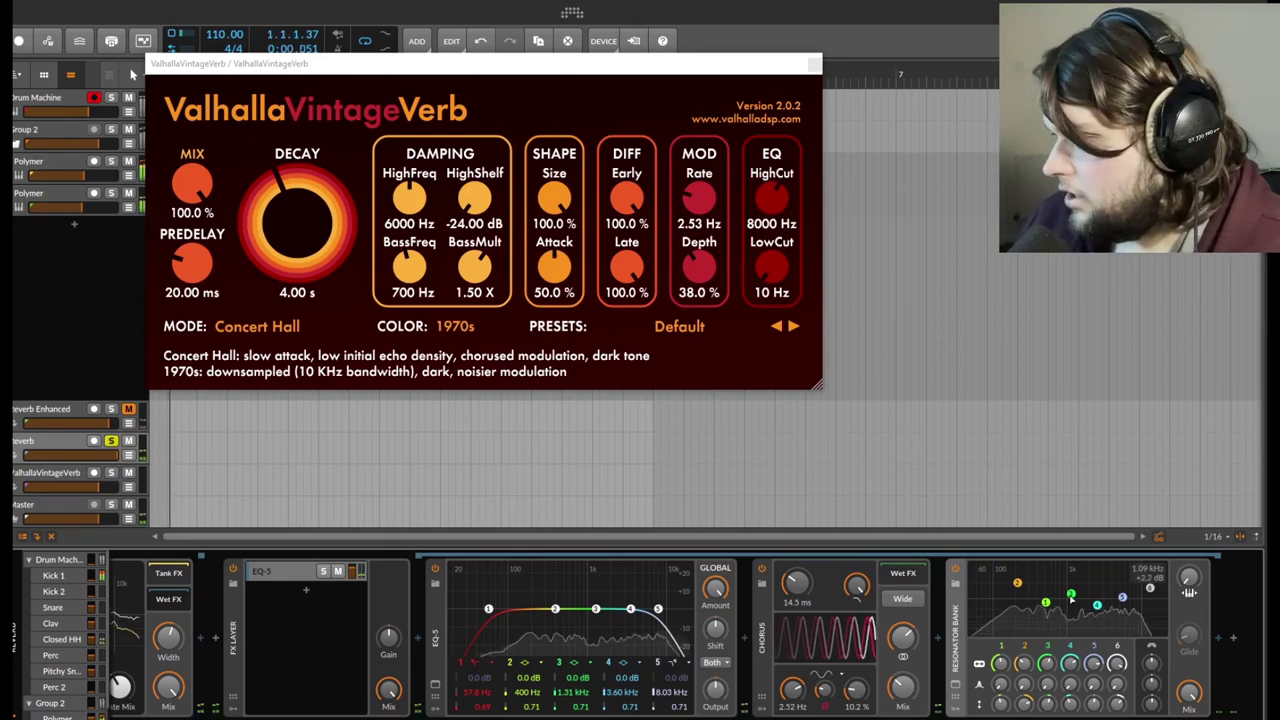
pyautogui.moveTo(1071, 598); pyautogui.dragTo(1075, 586)
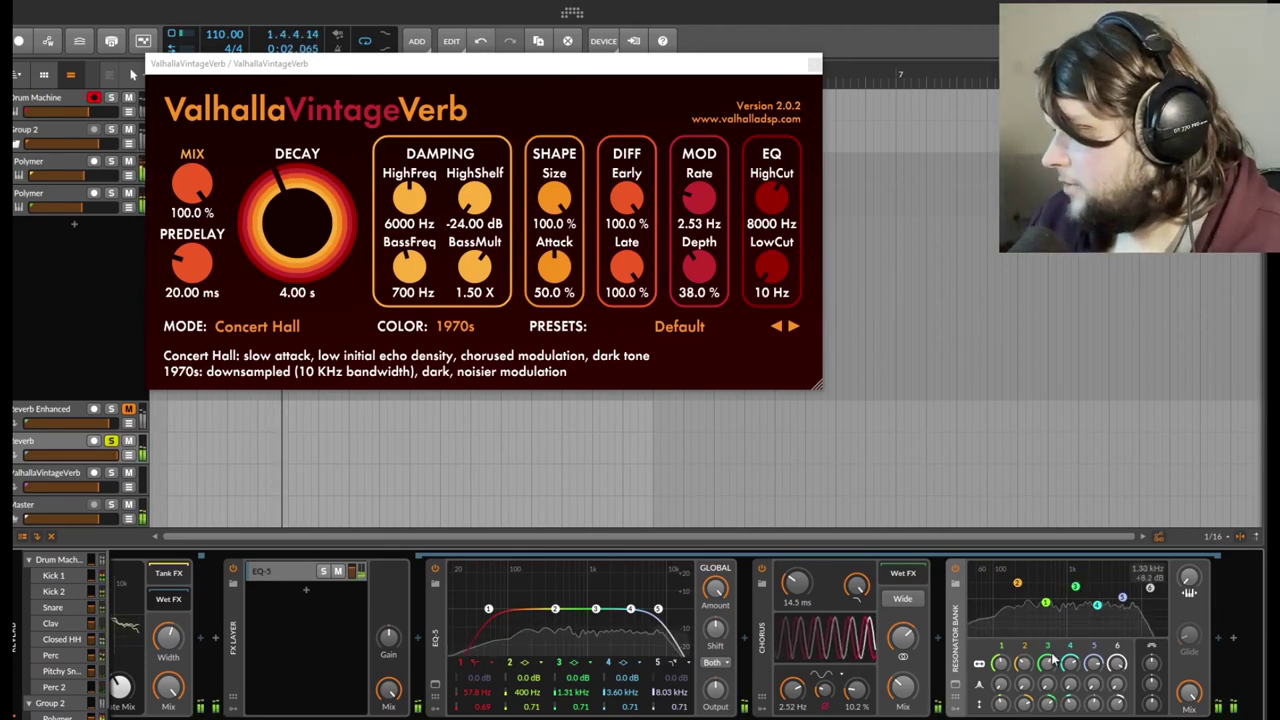
# - Adjust the resonance of resonators 3 and 5, raising resonator 5's to about 14.76, and reposition the resonators by ear
pyautogui.moveTo(1047, 687); pyautogui.dragTo(1047, 686)
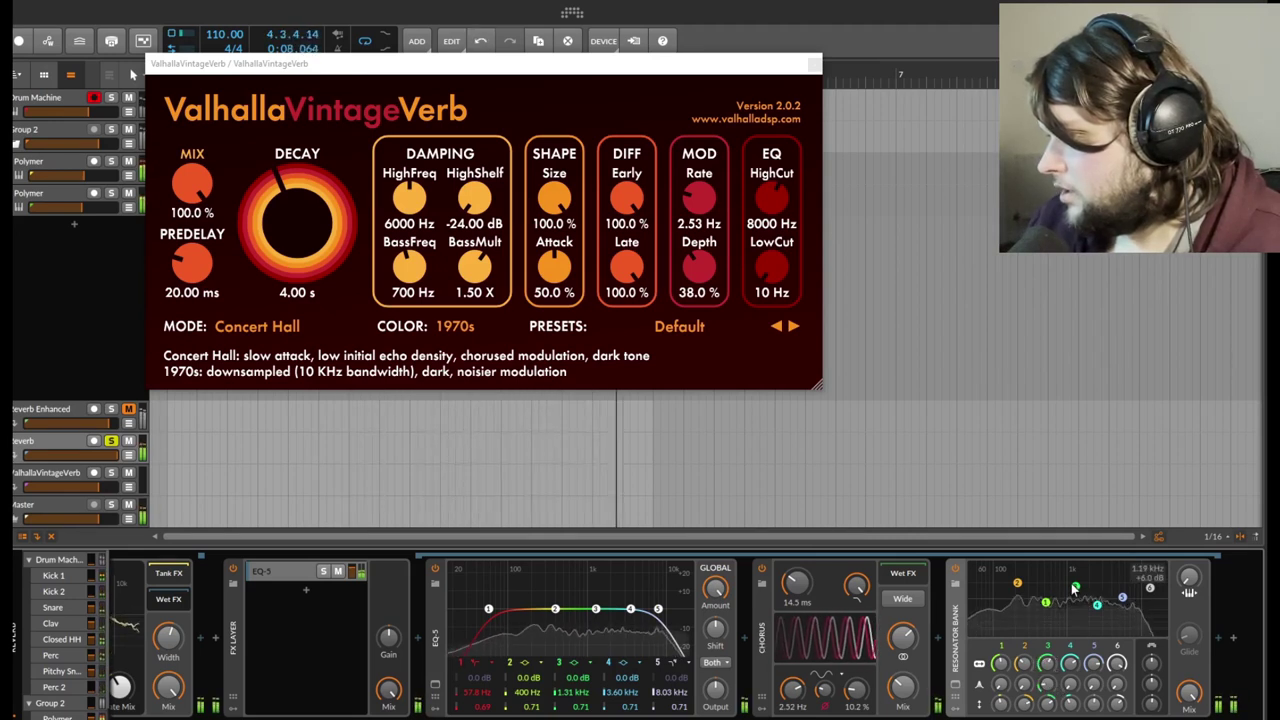
pyautogui.moveTo(1074, 589); pyautogui.dragTo(1129, 602)
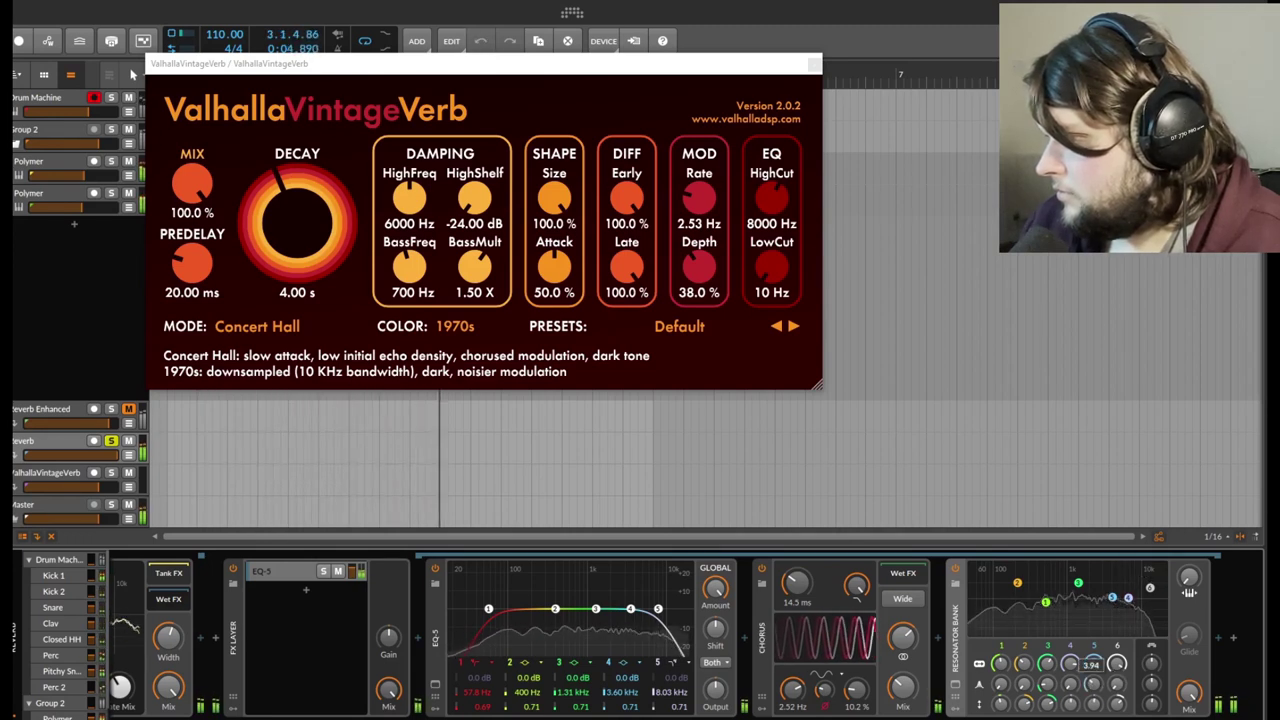
pyautogui.moveTo(1093, 684); pyautogui.dragTo(1093, 674)
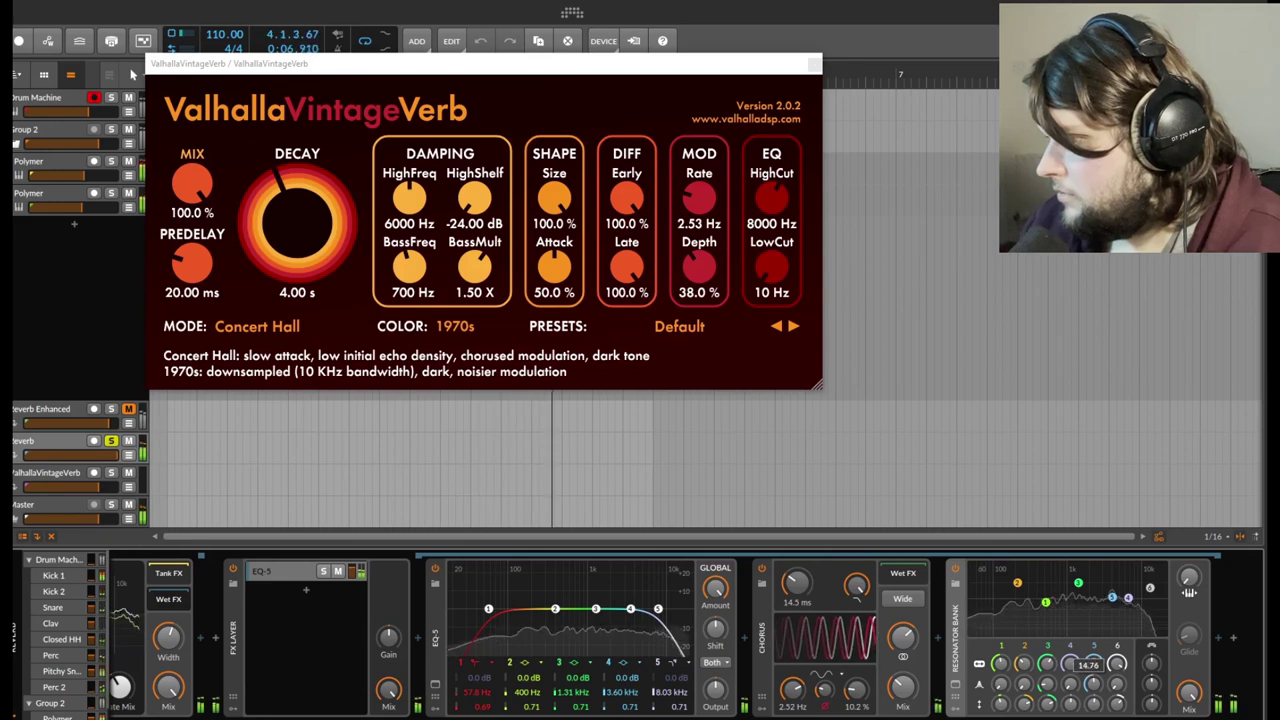
pyautogui.moveTo(1113, 600)
pyautogui.moveTo(1107, 604); pyautogui.dragTo(1078, 585)
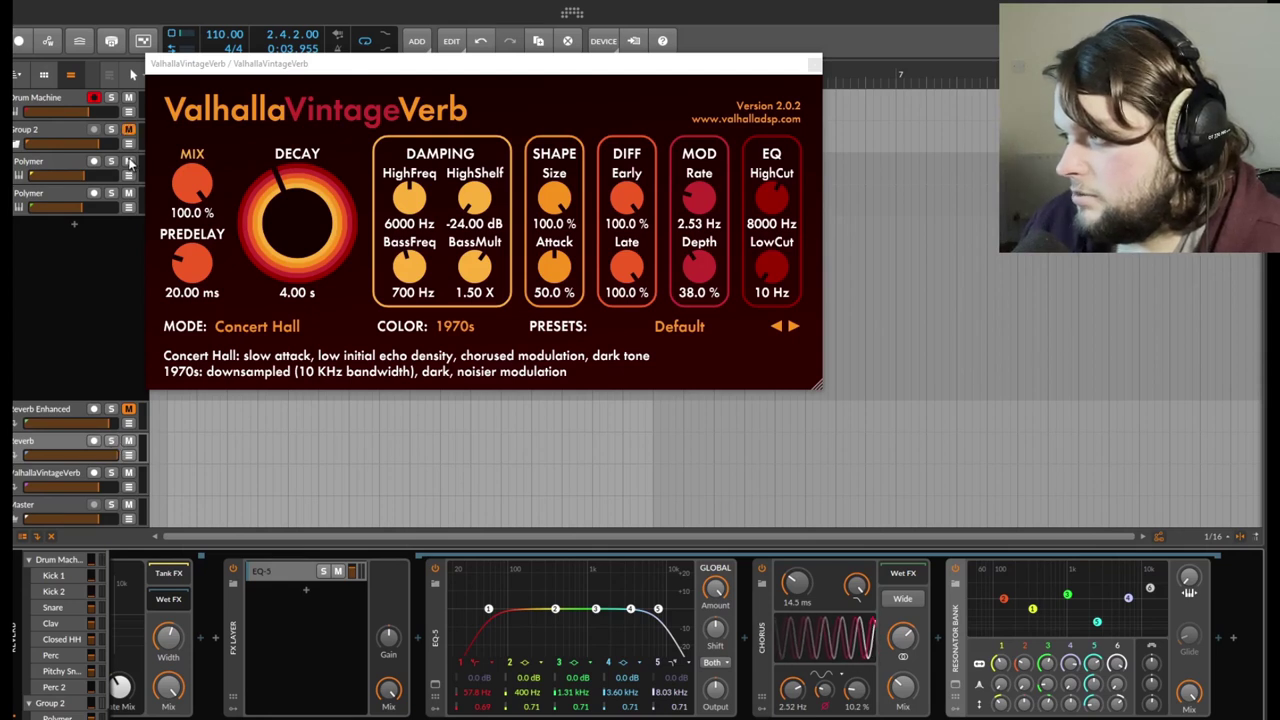
# - Play the loop with Group 2 muted and fine-tune resonator 5, setting its resonance to about 4.48 and raising its frequency
pyautogui.press('space')
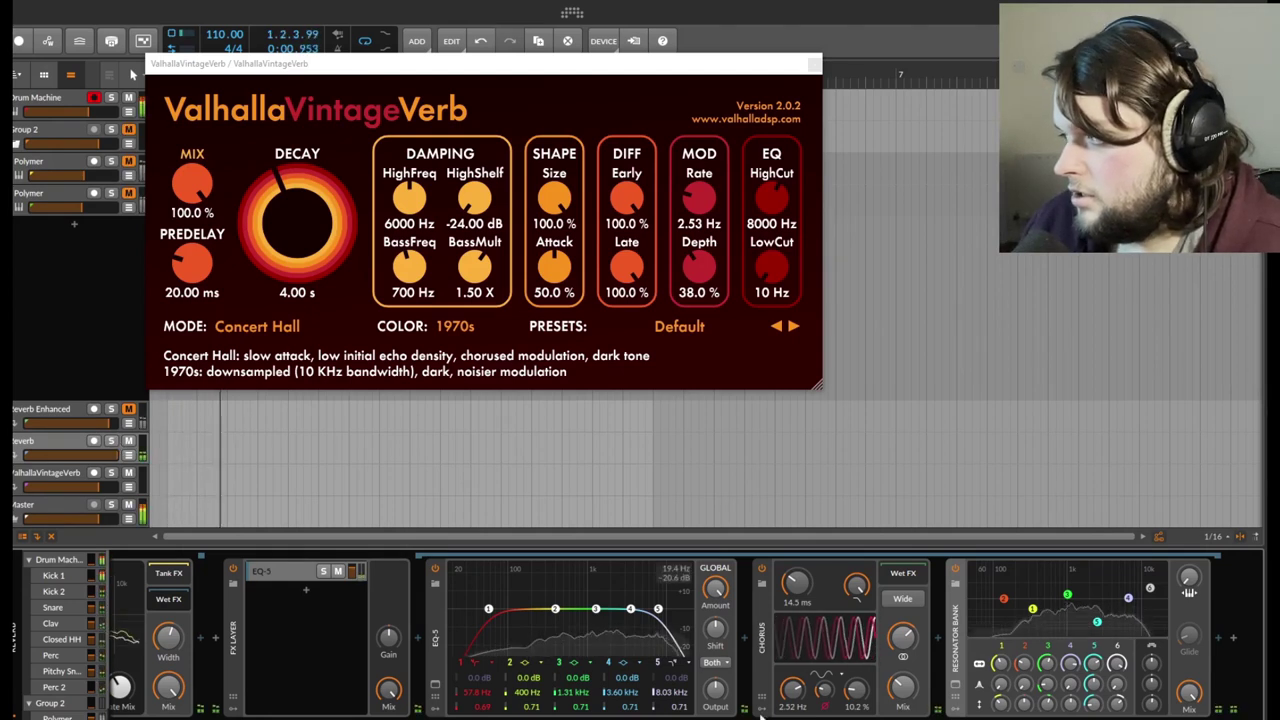
pyautogui.moveTo(1097, 622); pyautogui.dragTo(1098, 611)
pyautogui.moveTo(1094, 684); pyautogui.dragTo(1094, 680)
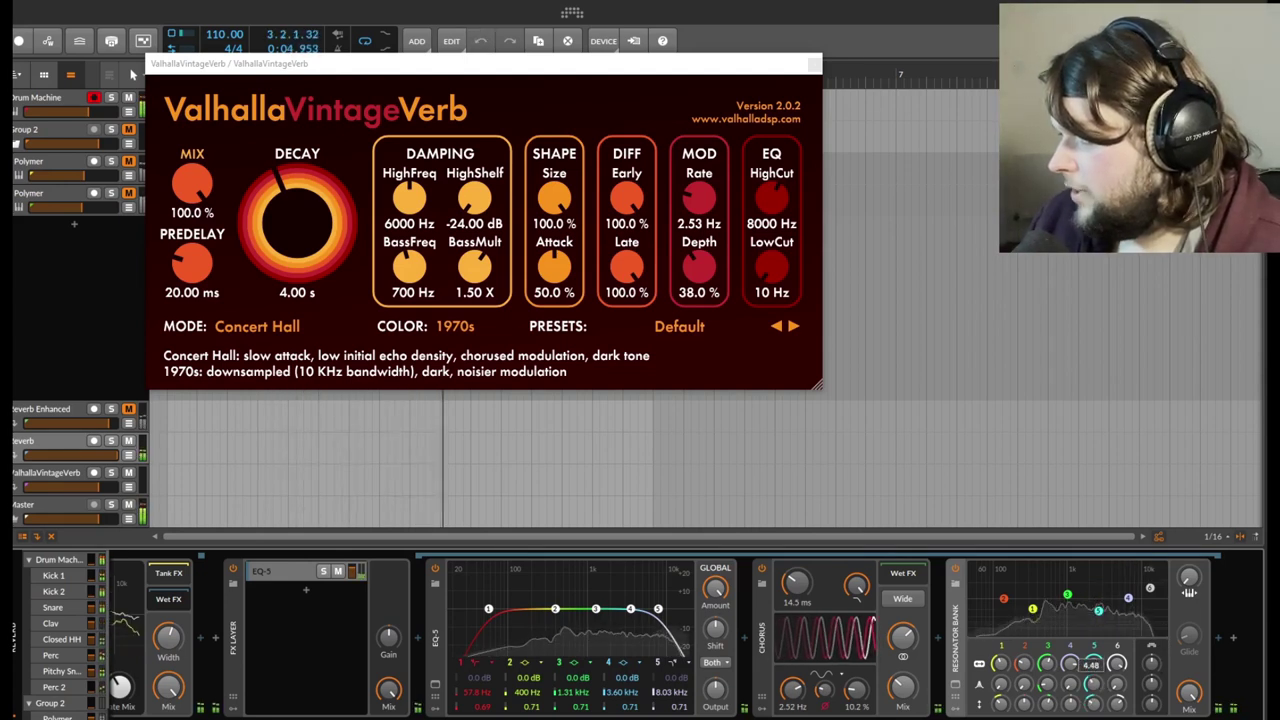
pyautogui.moveTo(1098, 611); pyautogui.dragTo(1107, 598)
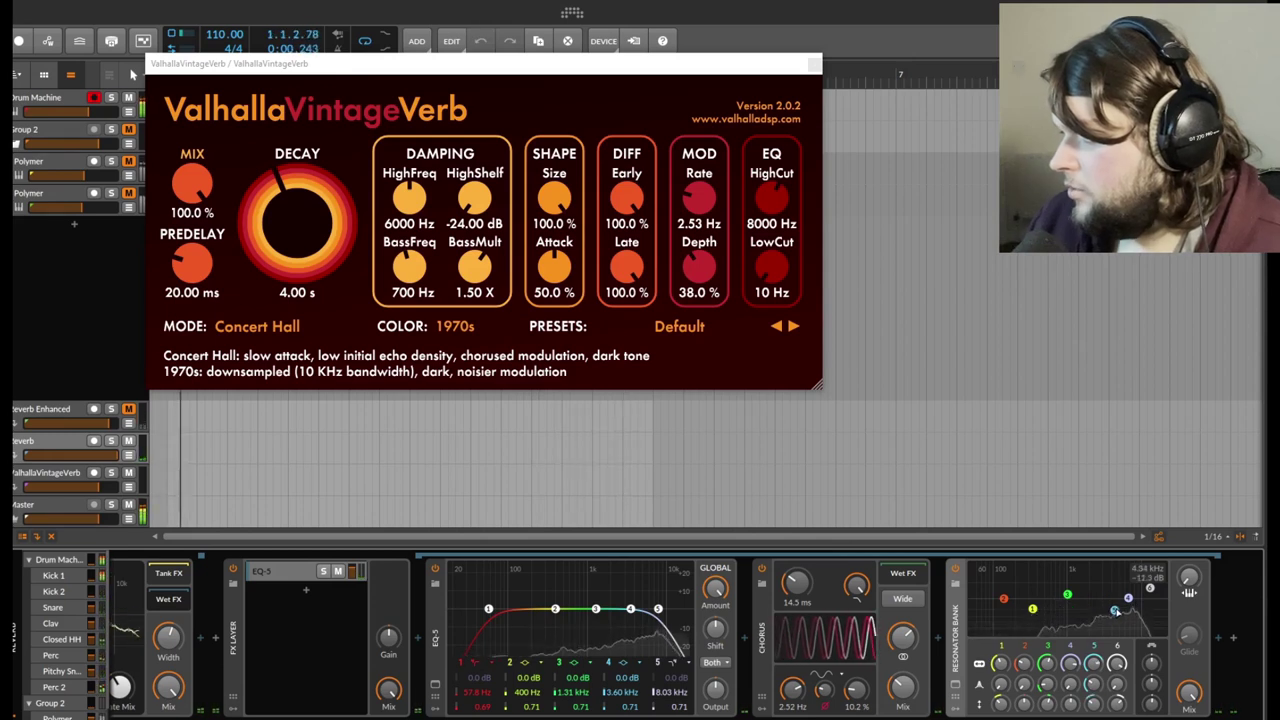
# - Move resonator 5 to about 641 Hz and −4 dB, compare the sound with the FX Layer bypassed, and lower resonator 3's gain
pyautogui.moveTo(1138, 598); pyautogui.dragTo(1053, 605)
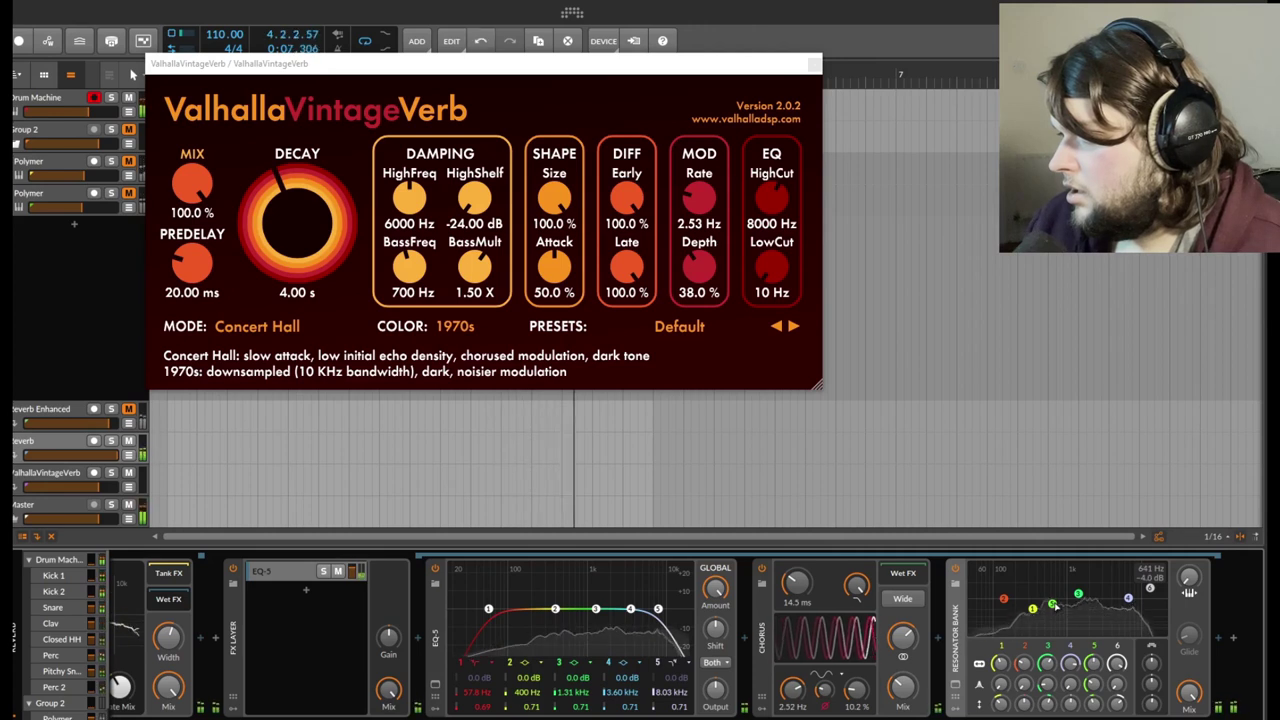
pyautogui.click(231, 571)
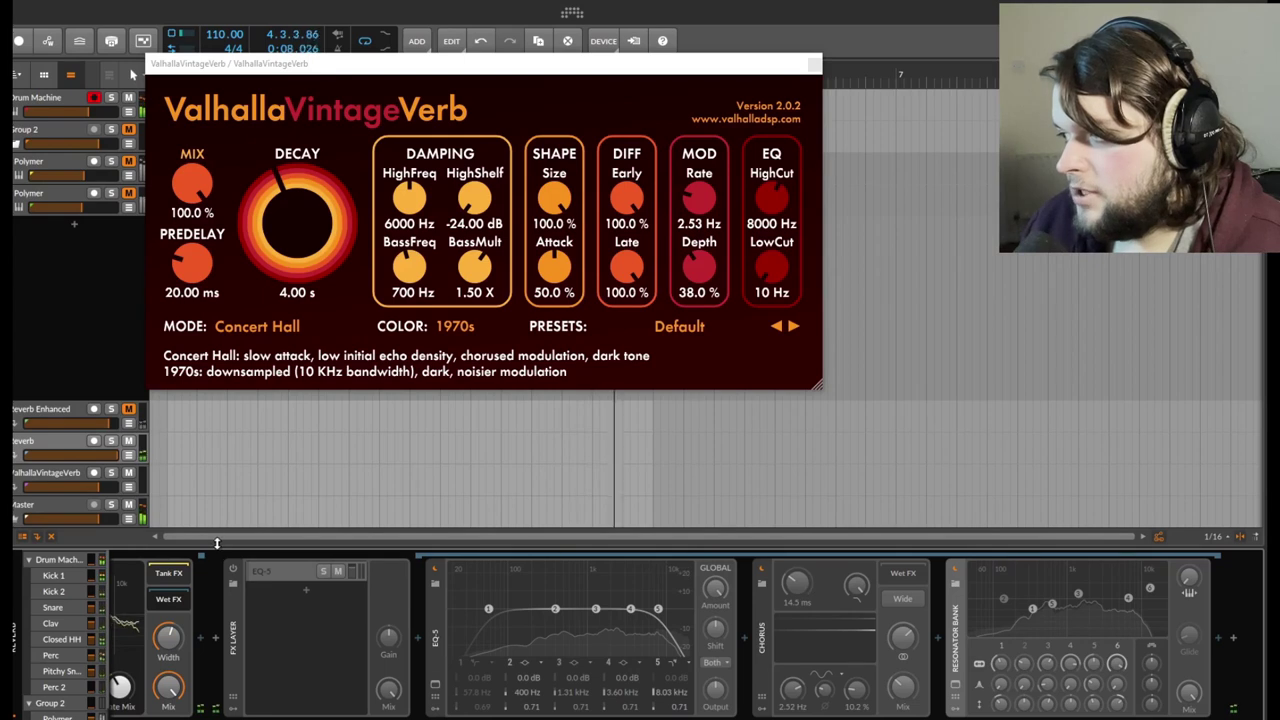
pyautogui.click(232, 571)
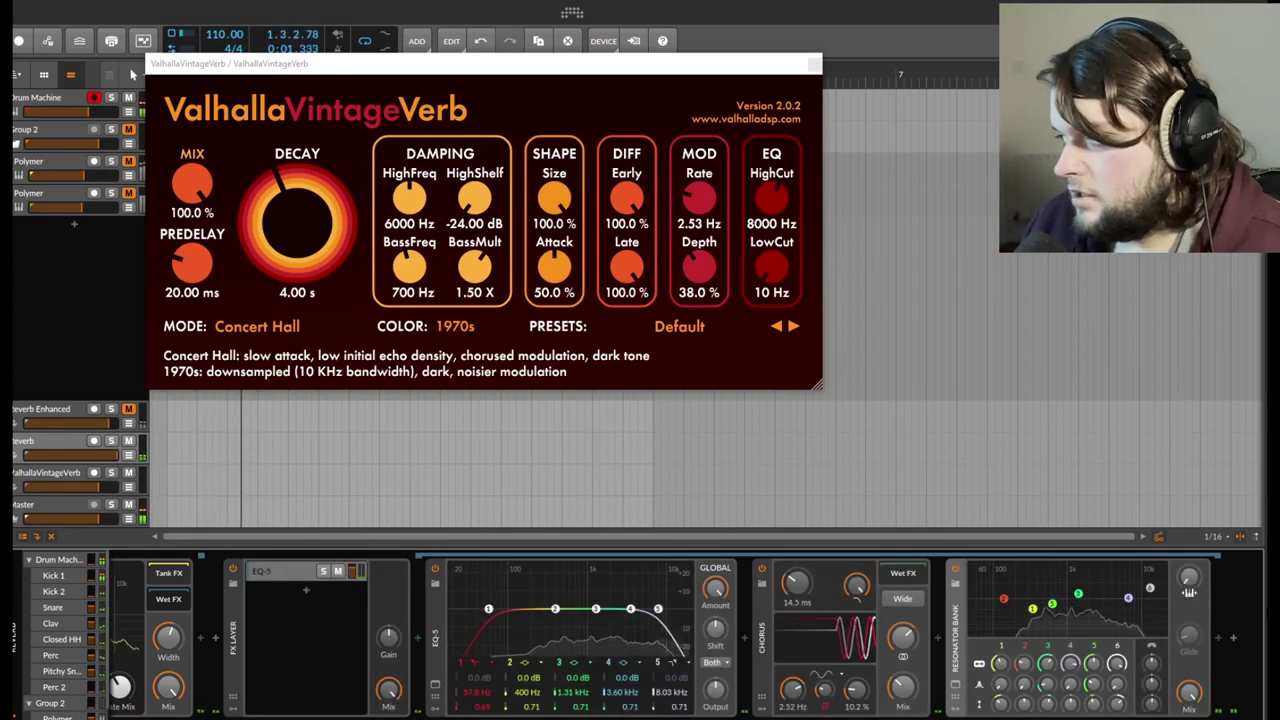
pyautogui.moveTo(1071, 598); pyautogui.dragTo(1100, 618)
pyautogui.moveTo(1096, 610)
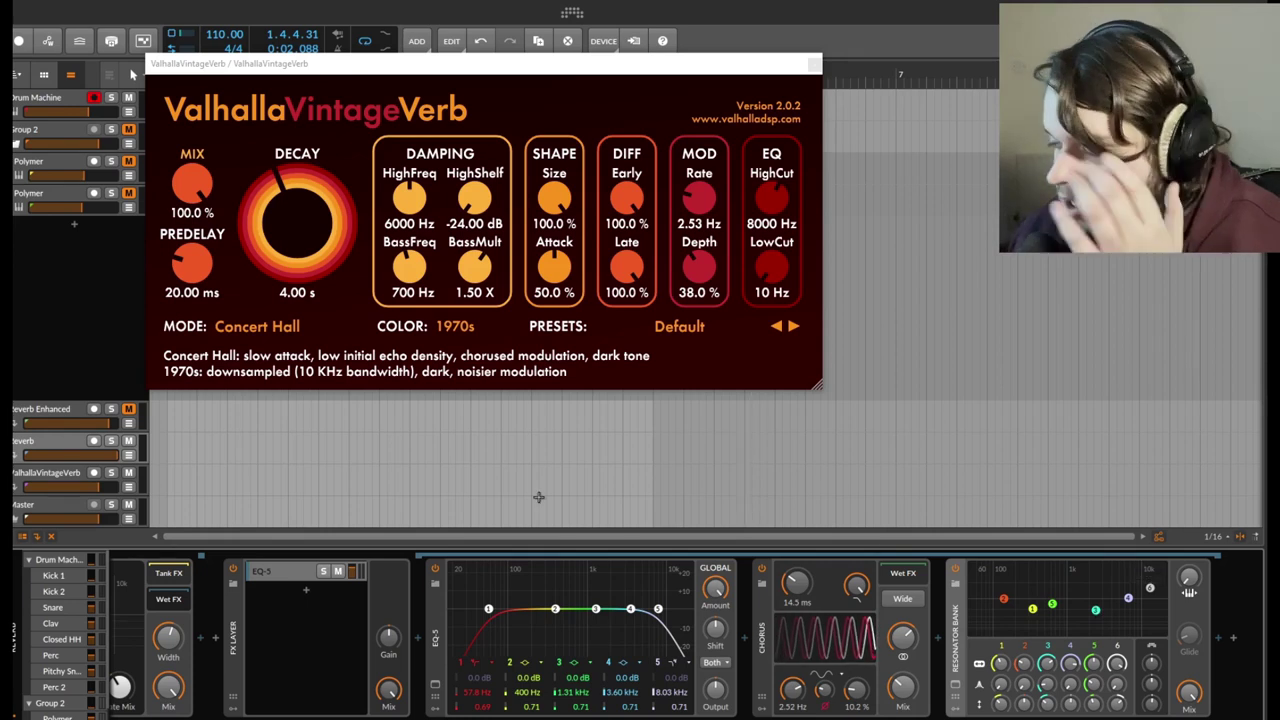
# - Close the ValhallaVintageVerb window, mute Reverb and unmute Reverb Enhanced, and play the loop with the Reverb Enhanced device chain shown
pyautogui.click(814, 66)
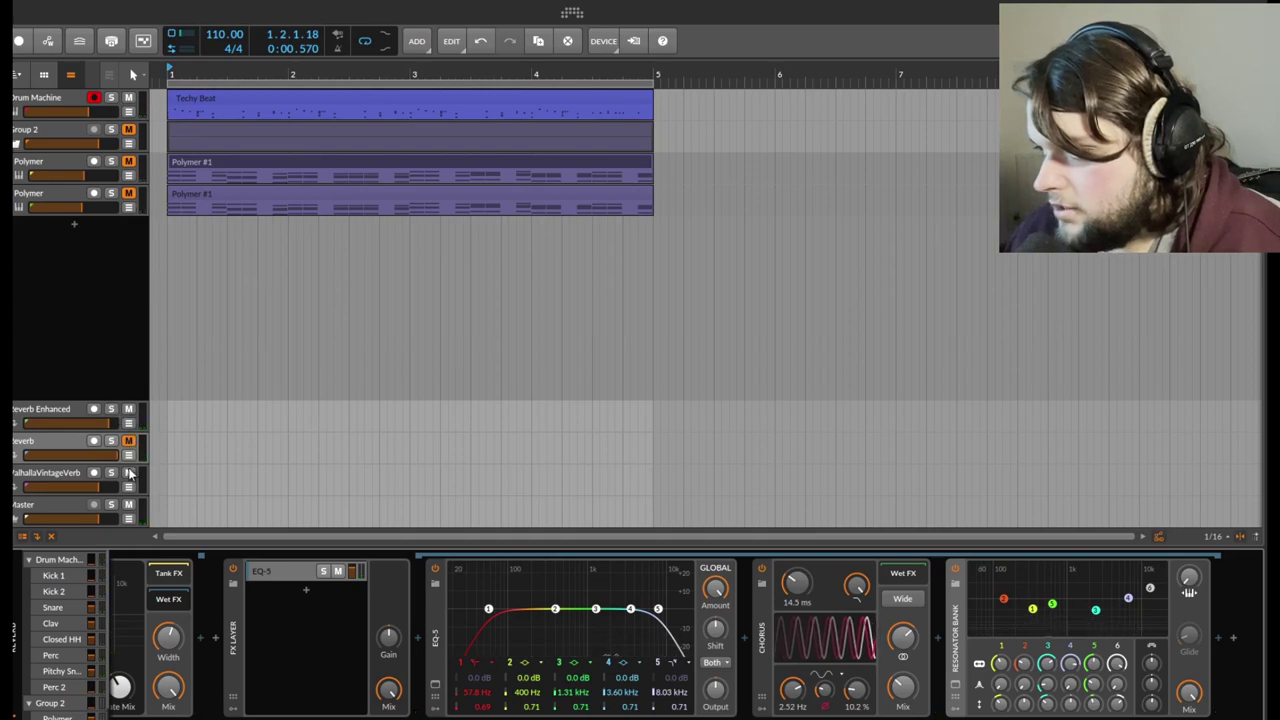
pyautogui.press('space')
pyautogui.click(72, 410)
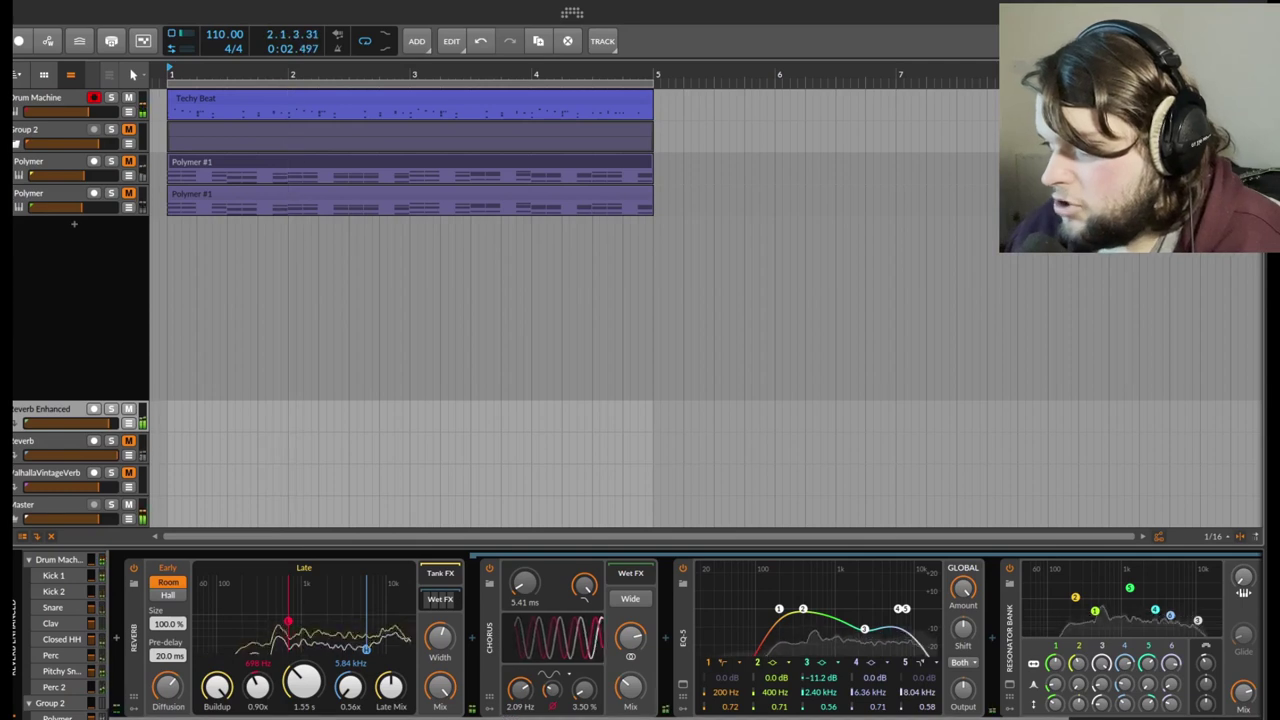
pyautogui.hscroll(5, 513, 700)
pyautogui.press('space')
# - Play the loop and raise resonator 3's gain in the Reverb Enhanced Resonator Bank while shifting its frequency by ear
pyautogui.moveTo(863, 607)
pyautogui.mouseDown()
pyautogui.moveTo(860, 590)
pyautogui.moveTo(863, 612)
pyautogui.mouseUp()
pyautogui.press('space')
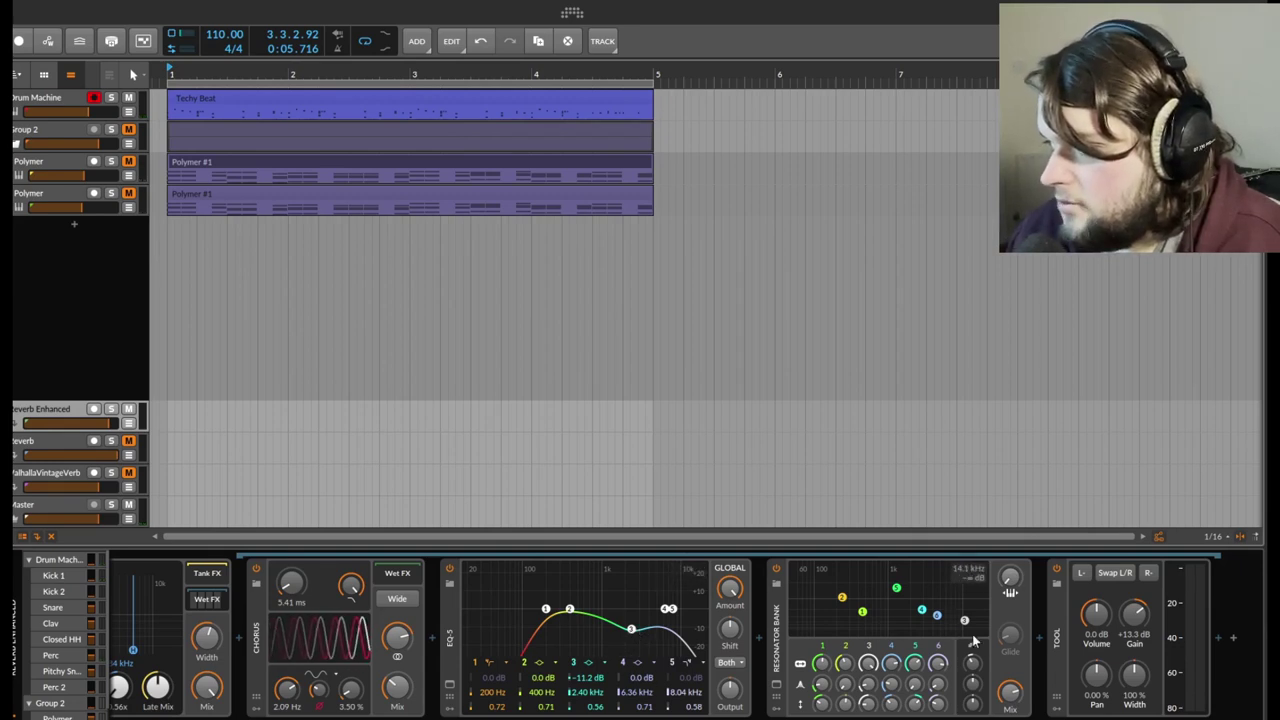
pyautogui.press('space')
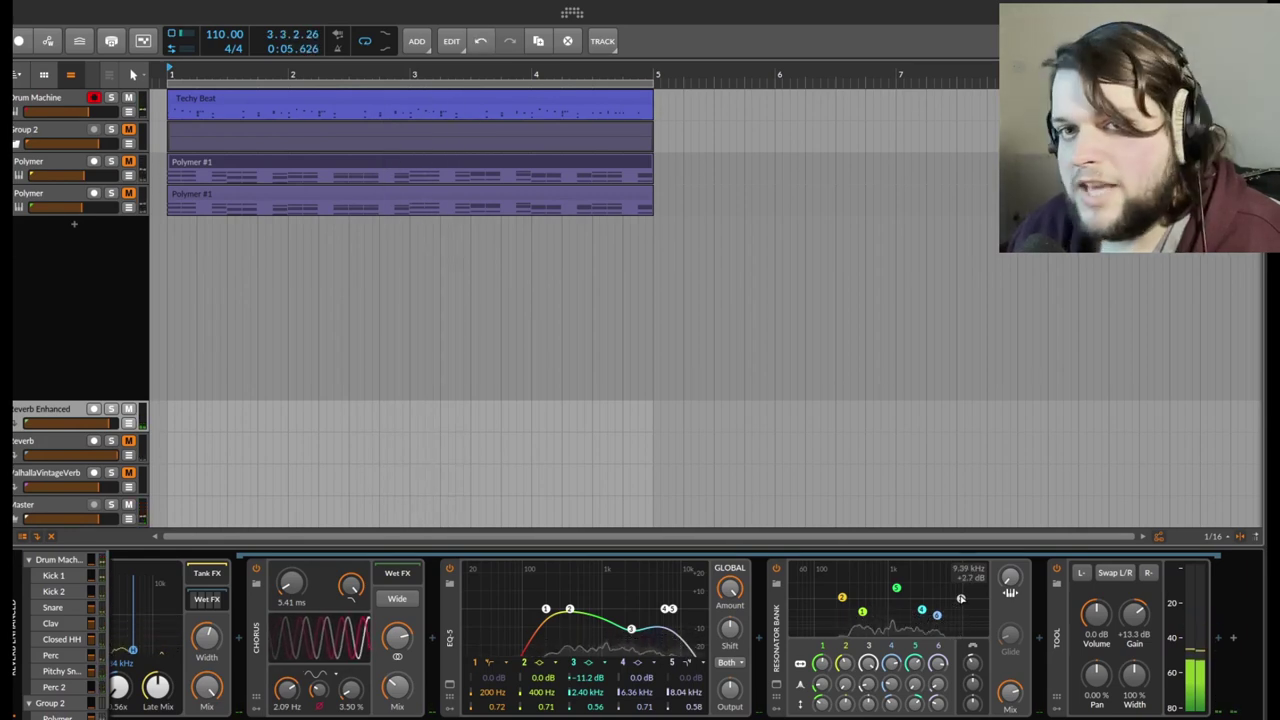
pyautogui.press('space')
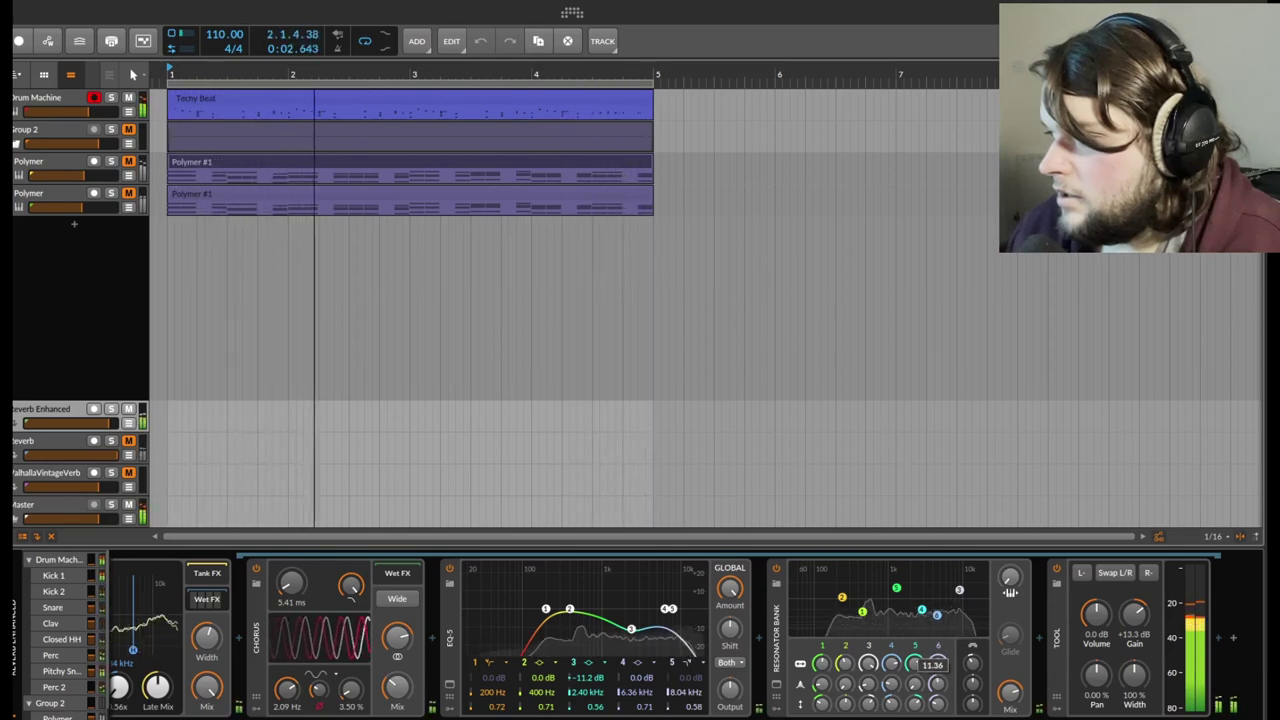
pyautogui.moveTo(959, 591); pyautogui.dragTo(957, 620)
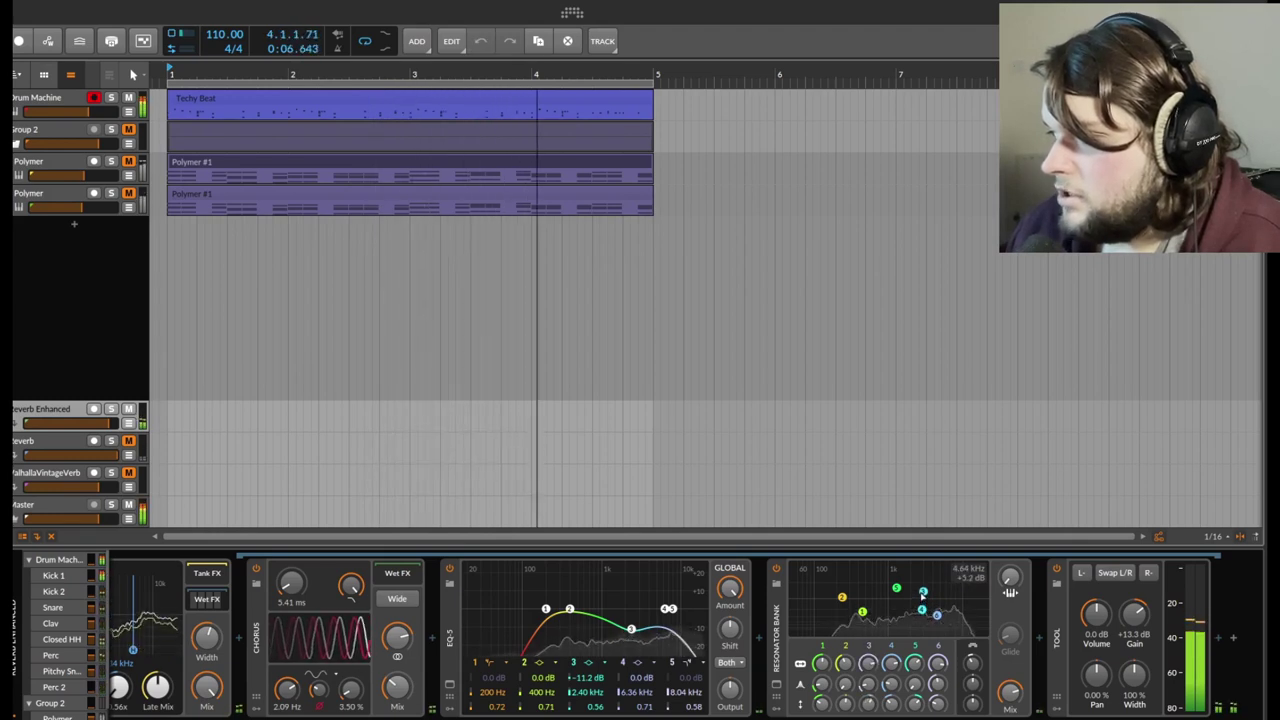
pyautogui.moveTo(922, 596)
pyautogui.mouseDown()
pyautogui.moveTo(902, 566)
pyautogui.moveTo(934, 596)
pyautogui.mouseUp()
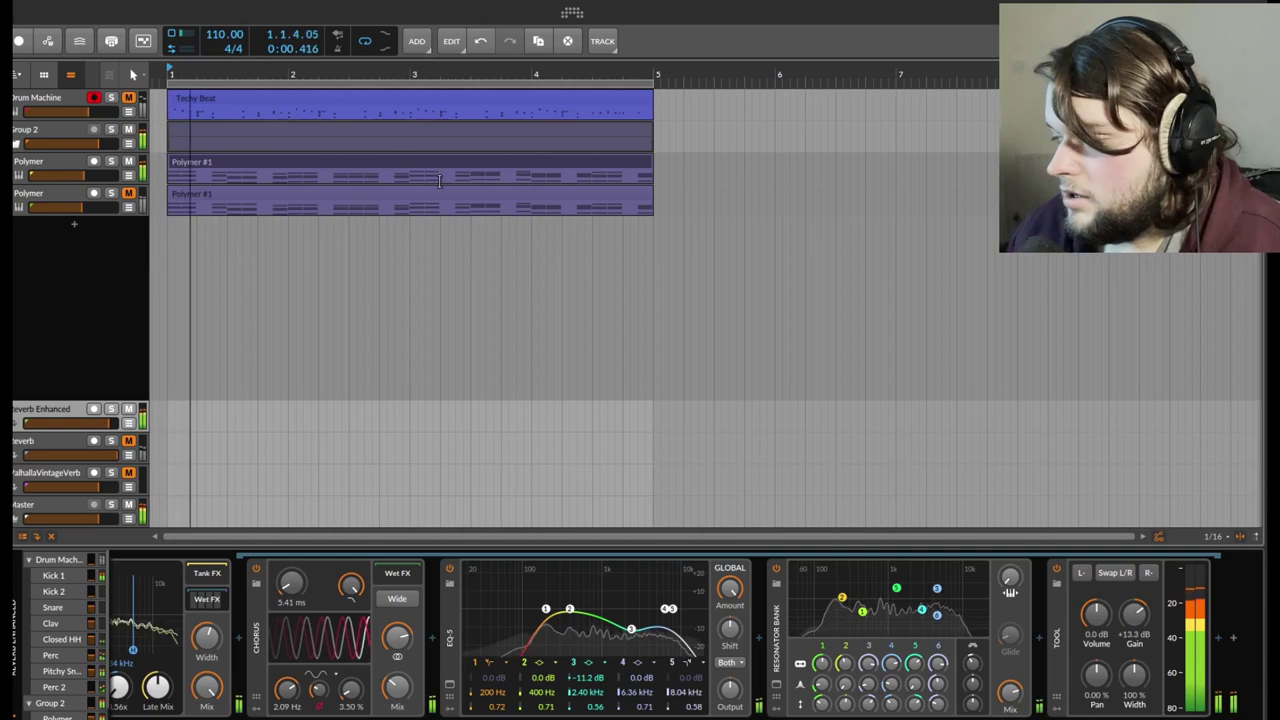
# - Lower resonator 3's gain, move resonator 5 to about 875 Hz and +14.6 dB, and raise resonator 4 to about +13.6 dB
pyautogui.click(937, 591)
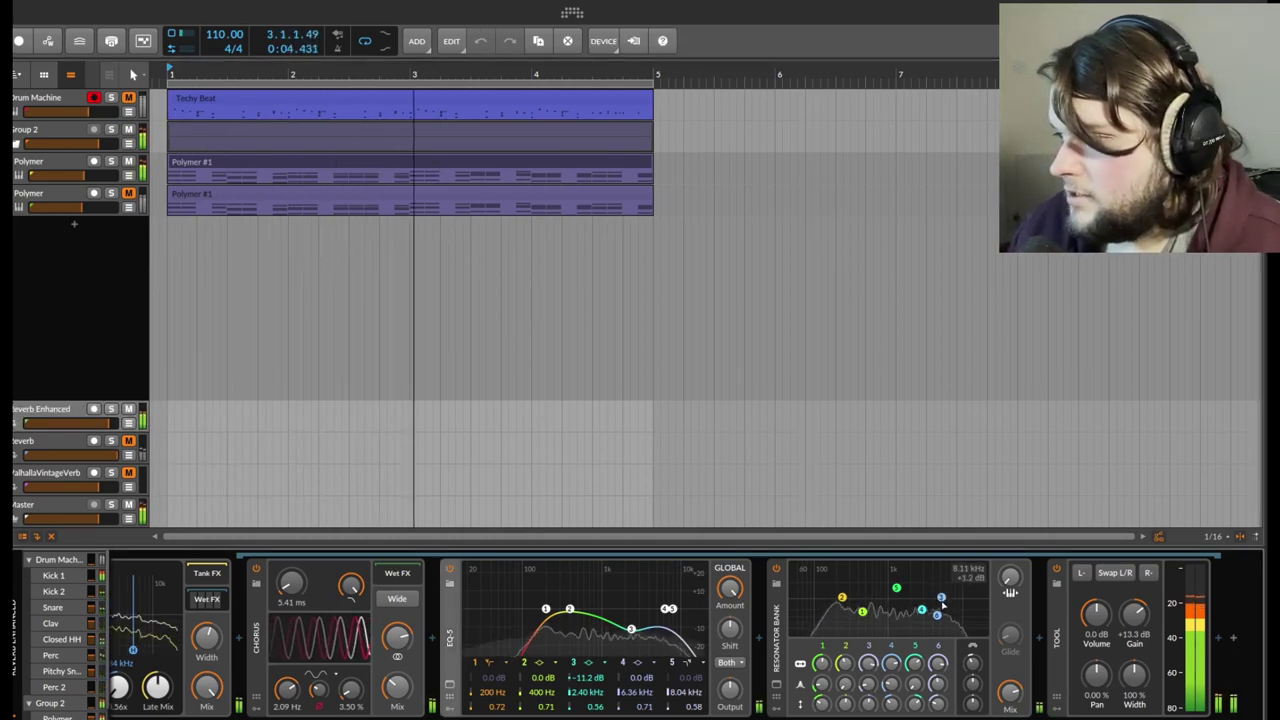
pyautogui.moveTo(937, 591); pyautogui.dragTo(869, 574)
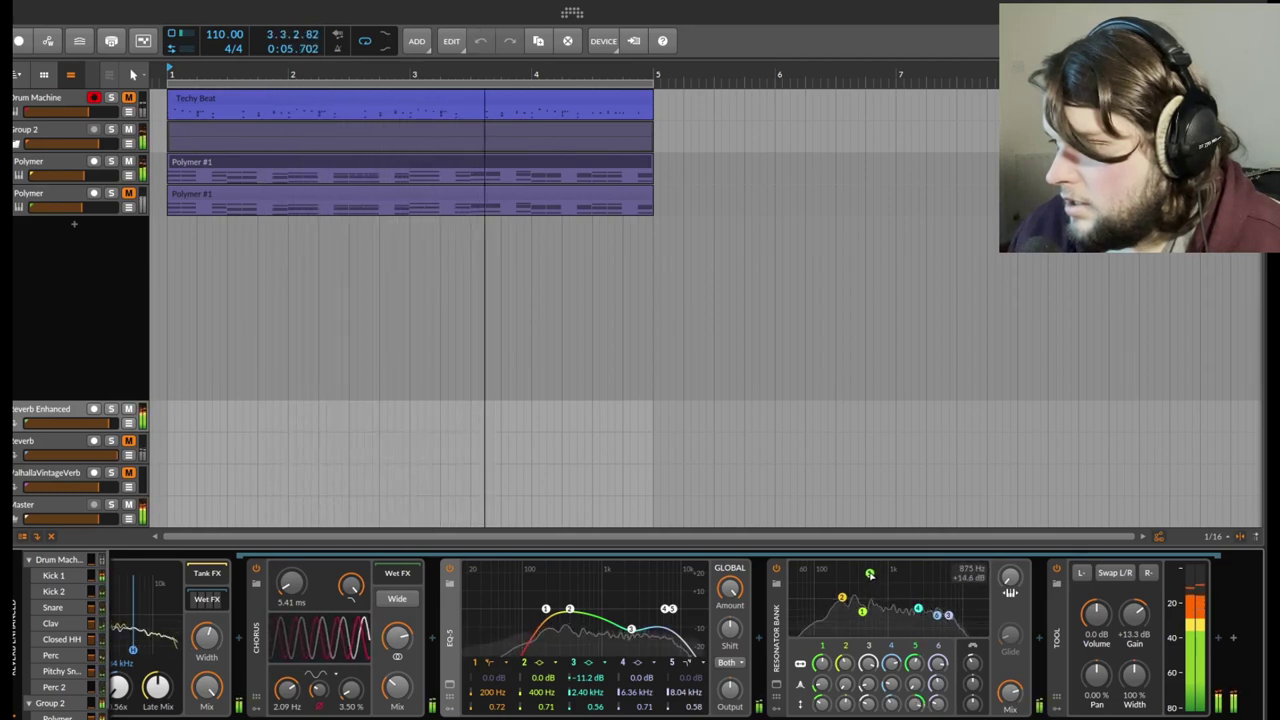
pyautogui.moveTo(918, 608); pyautogui.dragTo(920, 583)
# - Raise the decay time of the Reverb device on the Reverb Enhanced track to about 4.4 s
pyautogui.hscroll(-1, 700, 640)
pyautogui.hscroll(-3, 700, 640)
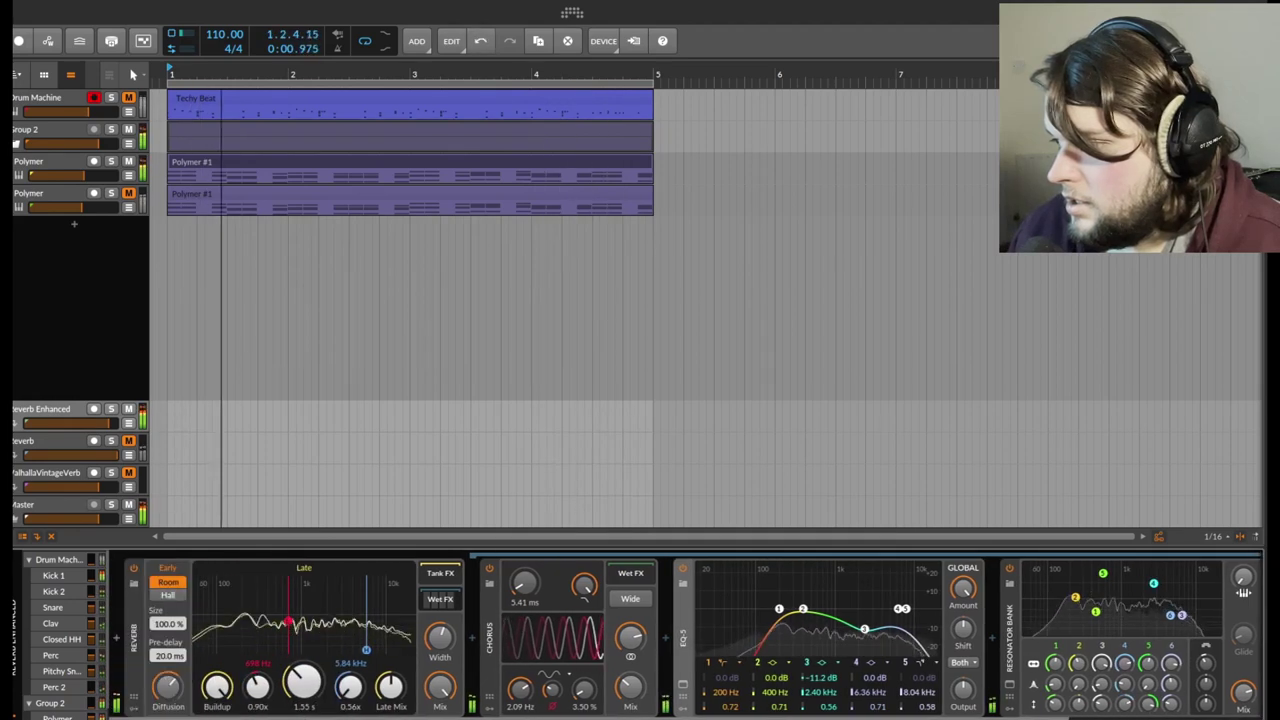
pyautogui.moveTo(312, 696); pyautogui.dragTo(312, 654)
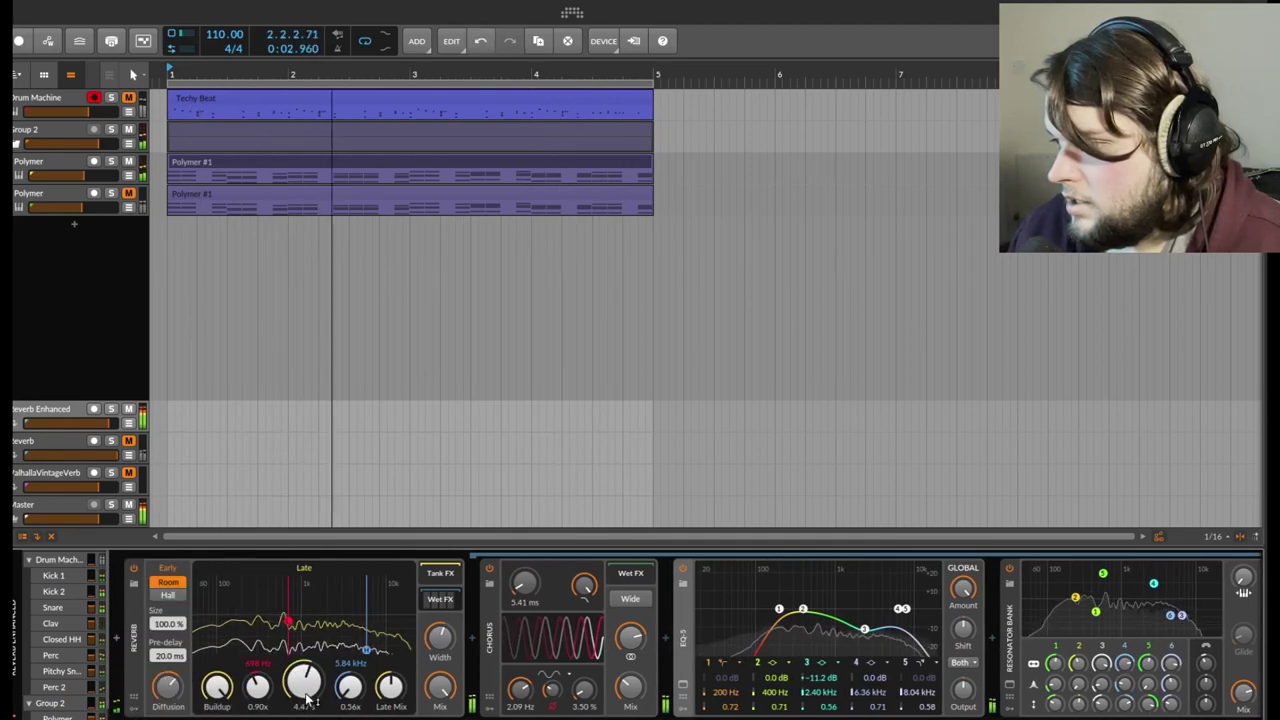
# - Shift resonator 5 slightly lower in frequency, reduce resonator 4's gain, and raise resonator 6's gain to about +18 dB
pyautogui.hscroll(3, 789, 591)
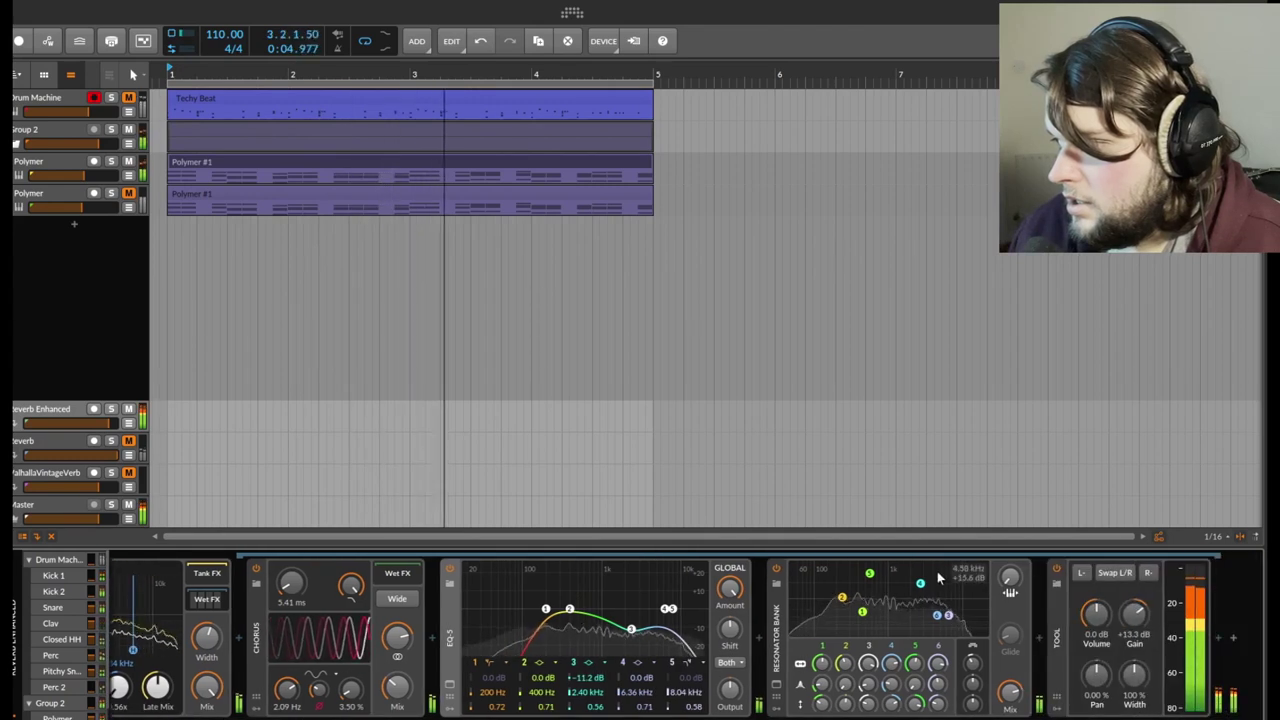
pyautogui.moveTo(920, 583); pyautogui.dragTo(849, 580)
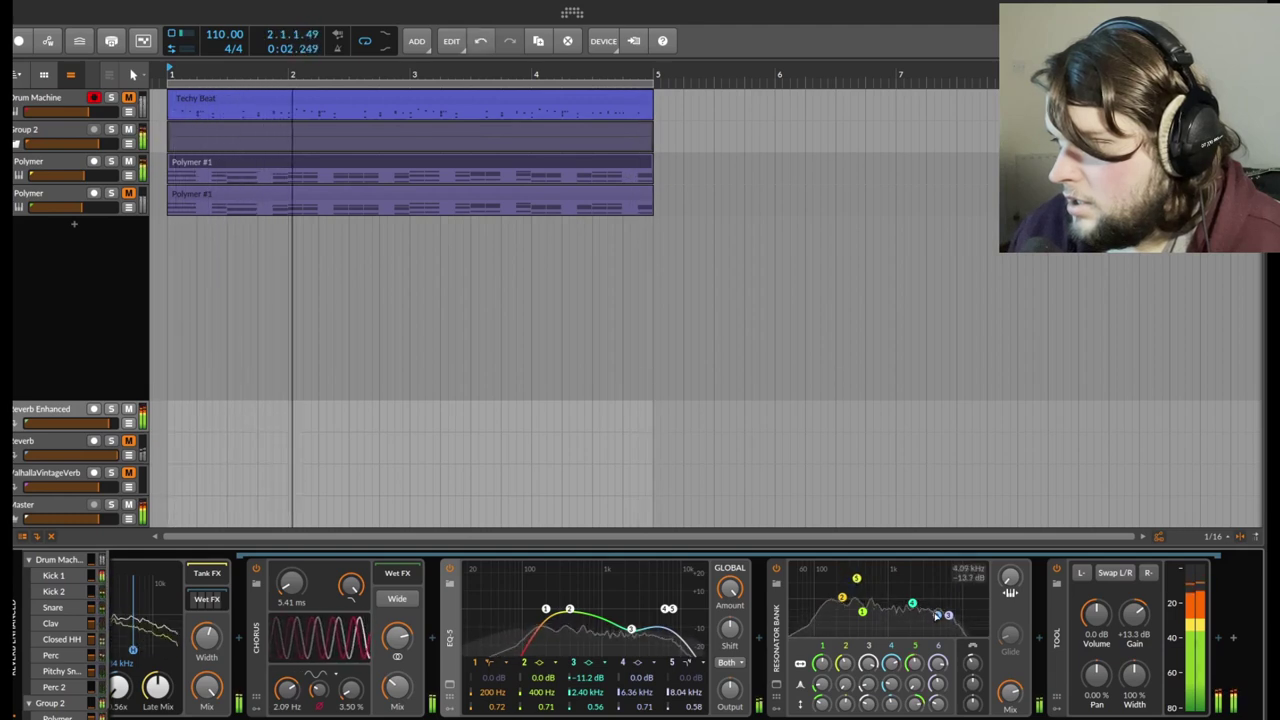
pyautogui.moveTo(937, 614); pyautogui.dragTo(942, 594)
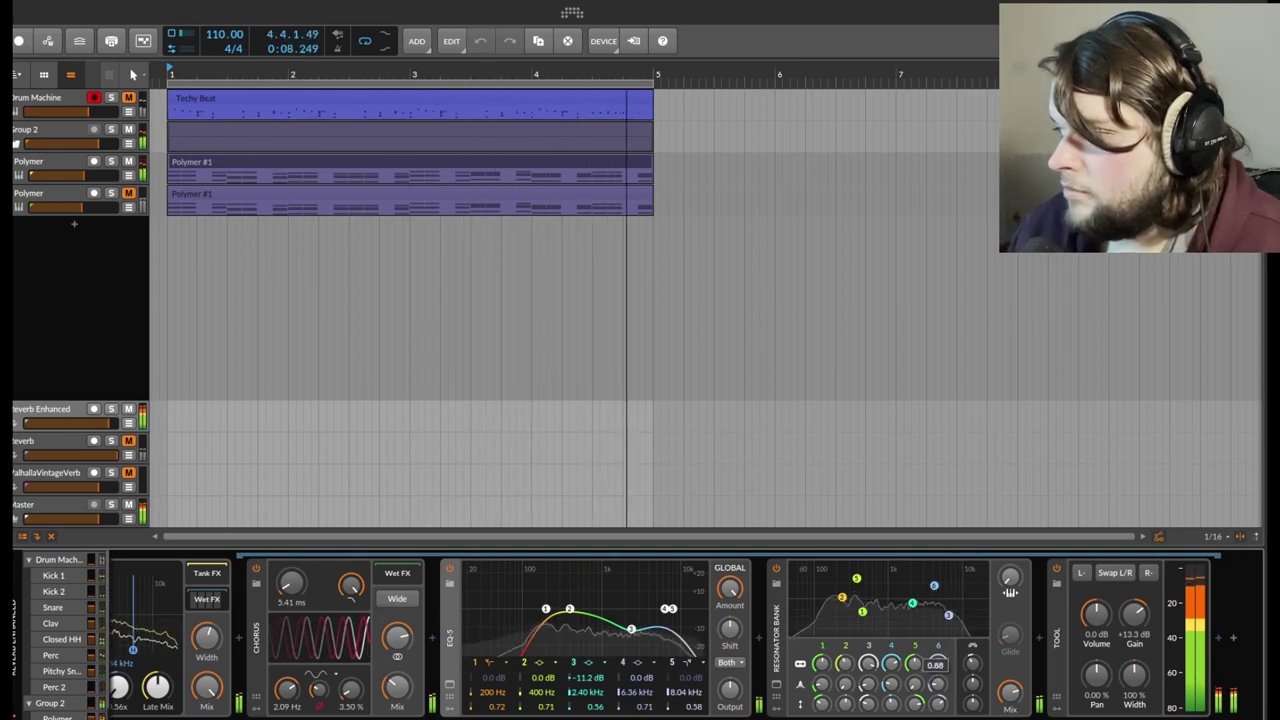
pyautogui.moveTo(935, 590); pyautogui.dragTo(940, 580)
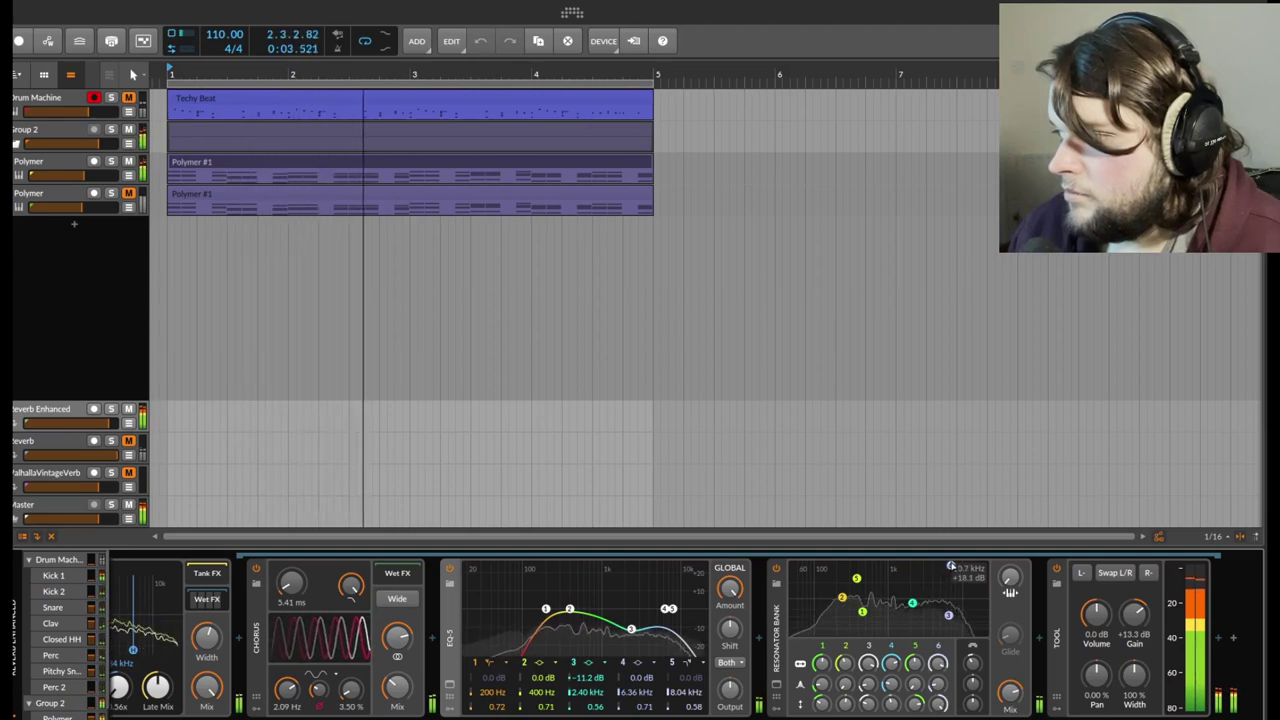
# - Lower the gains of resonators 2, 3, 5 and 6, move resonator 4 to about +6.9 dB, and stop playback
pyautogui.moveTo(960, 567); pyautogui.dragTo(943, 602)
pyautogui.moveTo(857, 583); pyautogui.dragTo(845, 619)
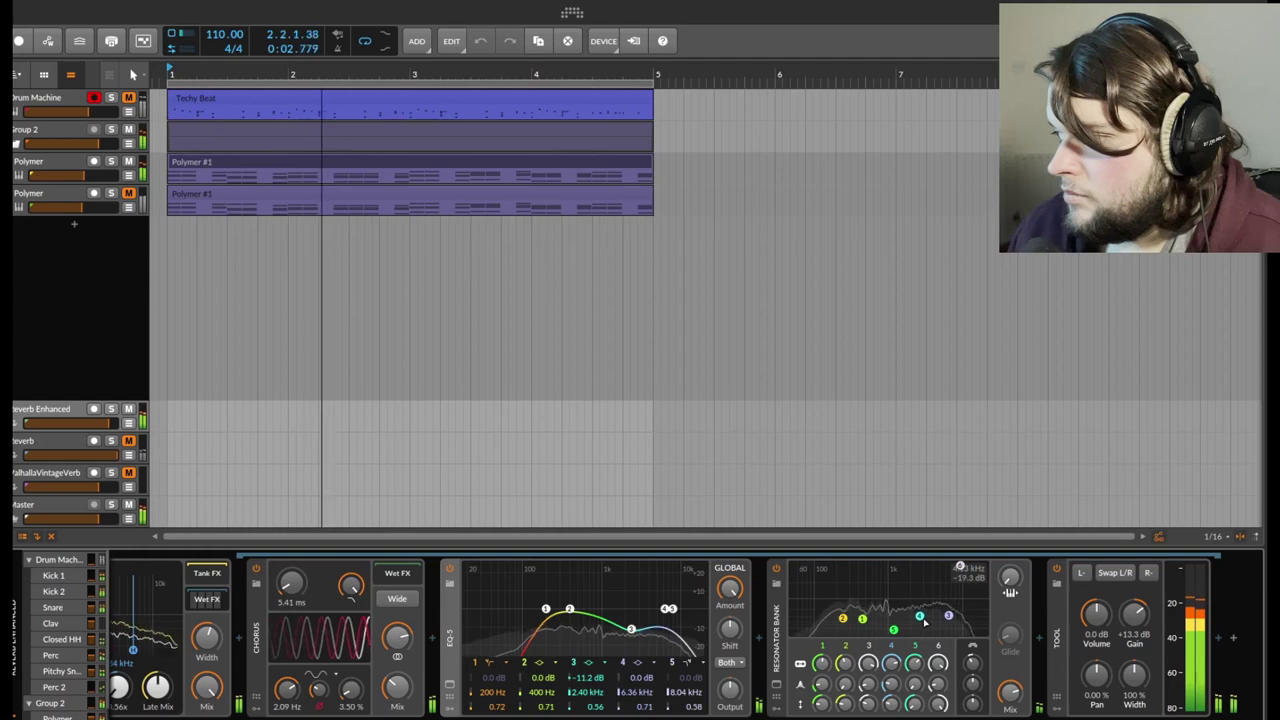
pyautogui.moveTo(925, 622); pyautogui.dragTo(927, 627)
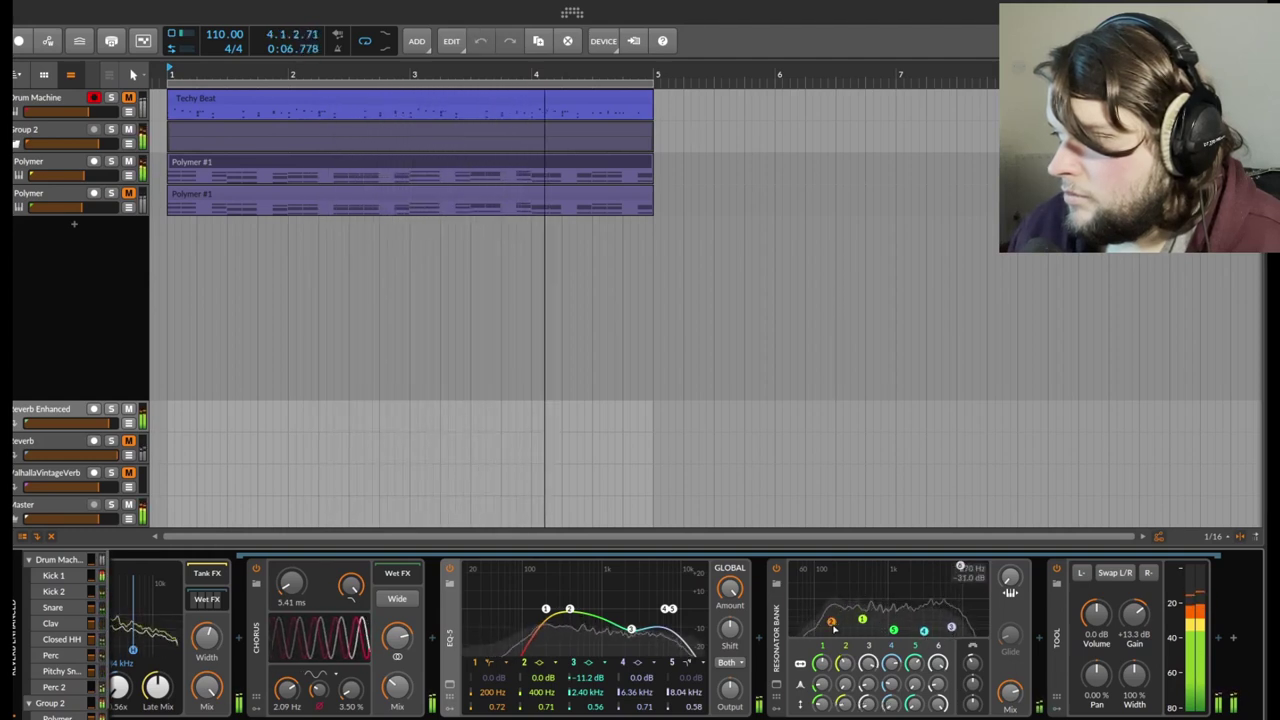
pyautogui.moveTo(862, 619); pyautogui.dragTo(905, 595)
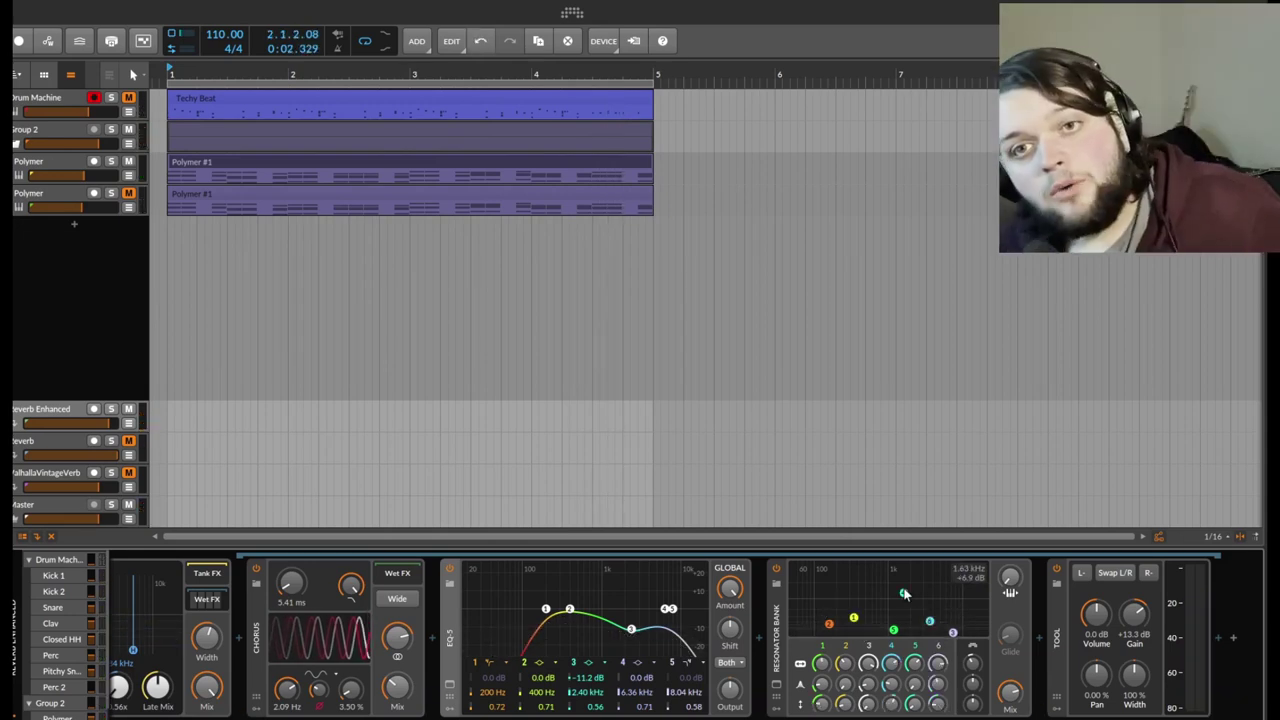